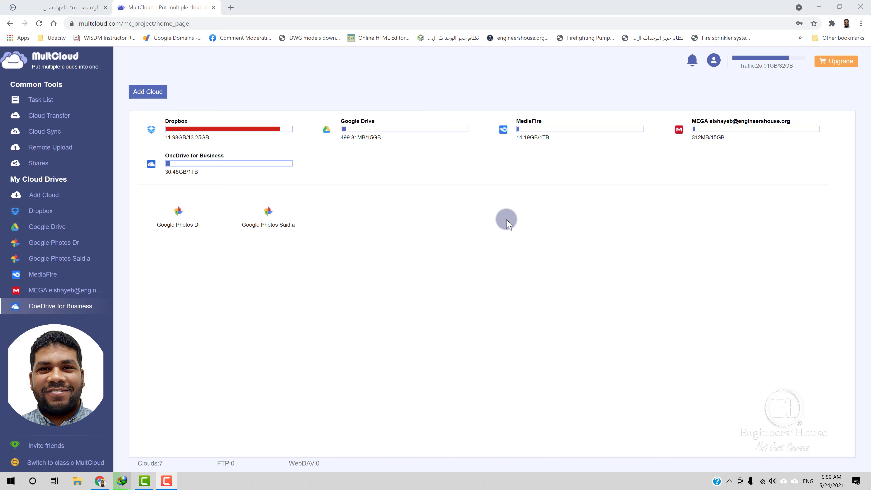
Step: Open Dropbox's DWG folder and select plumbing-fixtures-and-fittings.dwg
{"action": "double_click", "coordinate": [268, 137]}
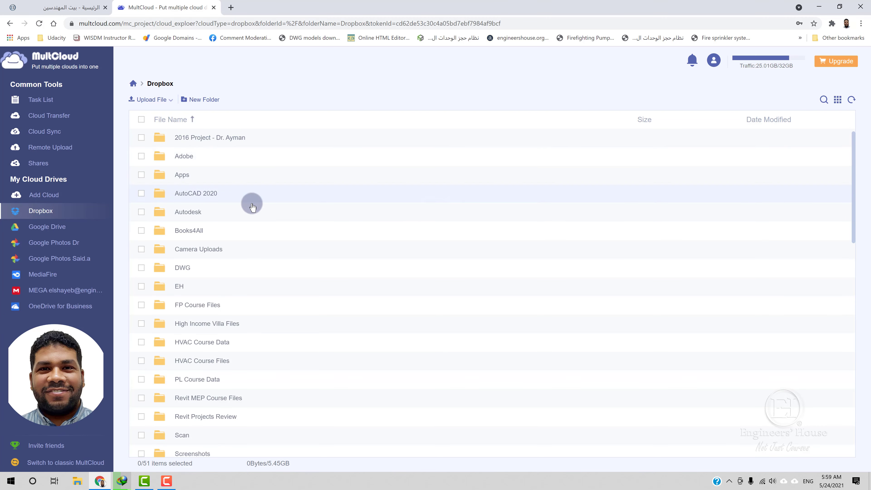
{"action": "left_click", "coordinate": [177, 268]}
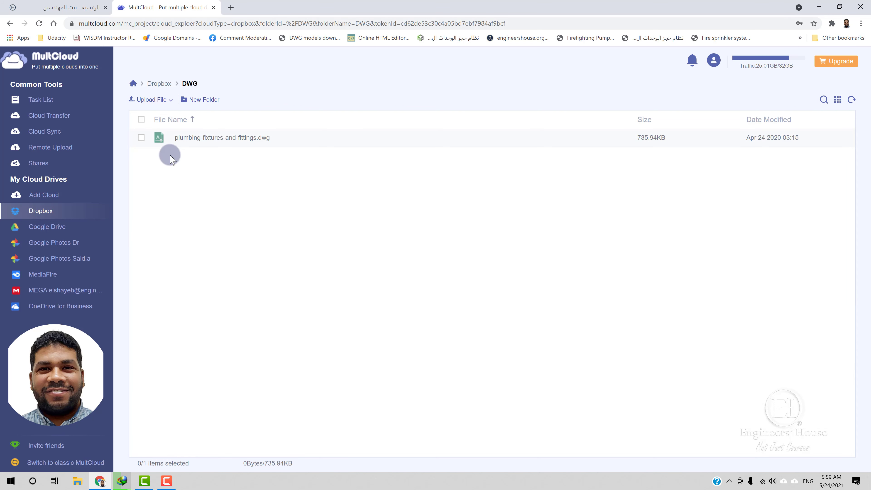
{"action": "left_click", "coordinate": [141, 138]}
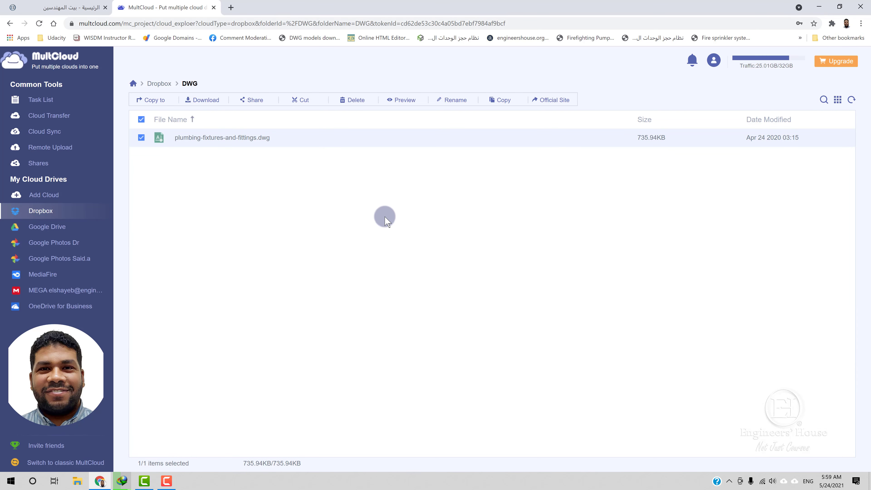
Step: Copy the drawing to both MediaFire and MEGA, then return to the Dropbox root
{"action": "left_click", "coordinate": [153, 100]}
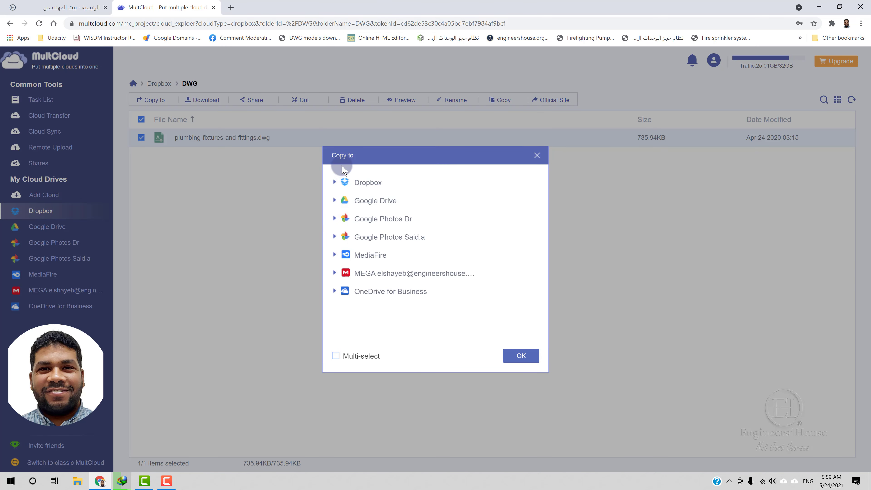
{"action": "left_click", "coordinate": [364, 257]}
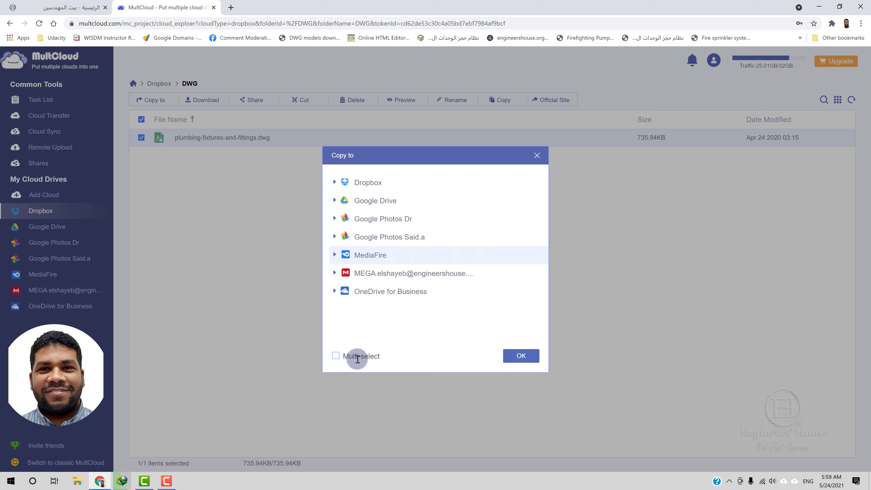
{"action": "left_click", "coordinate": [335, 356]}
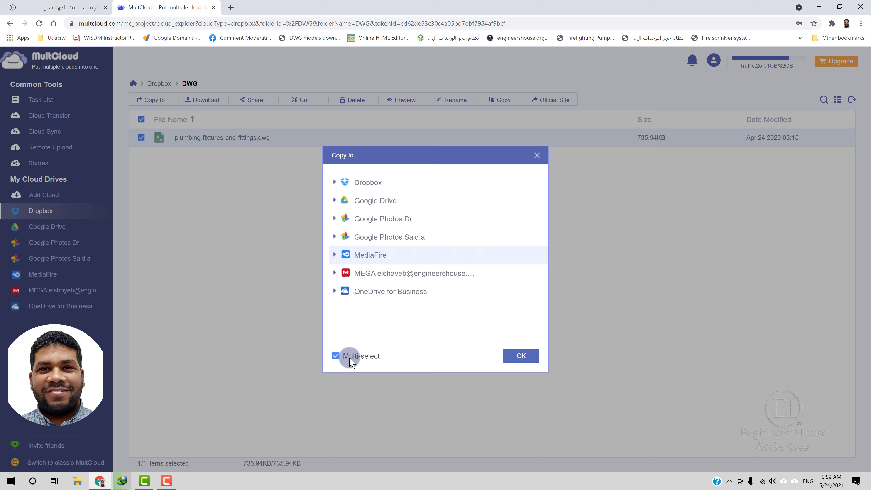
{"action": "left_click", "coordinate": [364, 274]}
{"action": "left_click", "coordinate": [520, 357]}
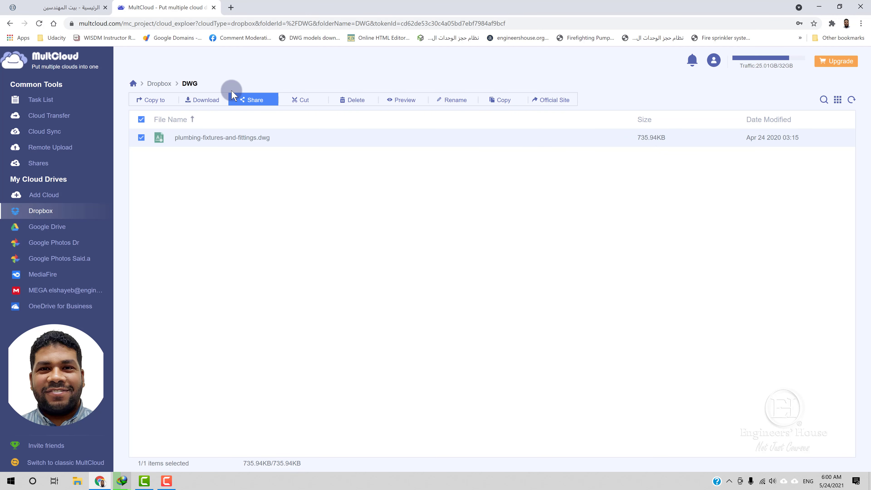
{"action": "left_click", "coordinate": [164, 84]}
Step: Copy Autodesk.3ds.Max.2020.3.2.x64.rar from Dropbox to MediaFire
{"action": "scroll", "coordinate": [305, 224], "scroll_direction": "down", "scroll_amount": 7}
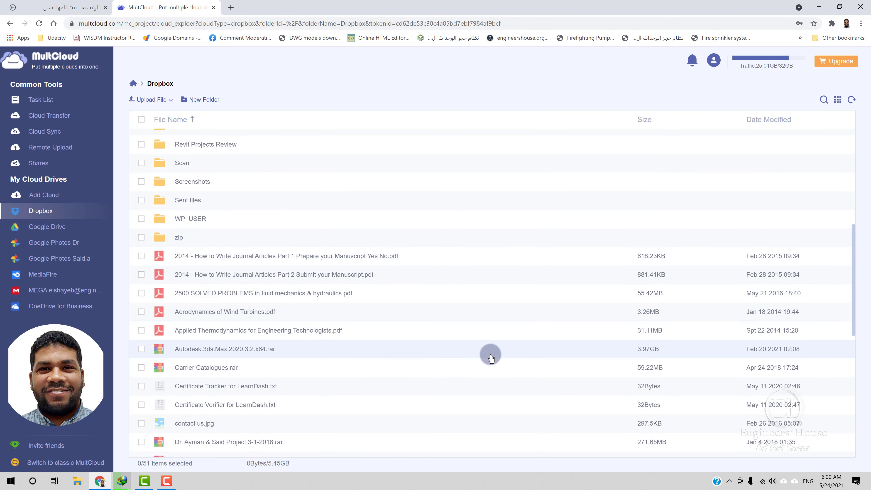
{"action": "left_click", "coordinate": [485, 356]}
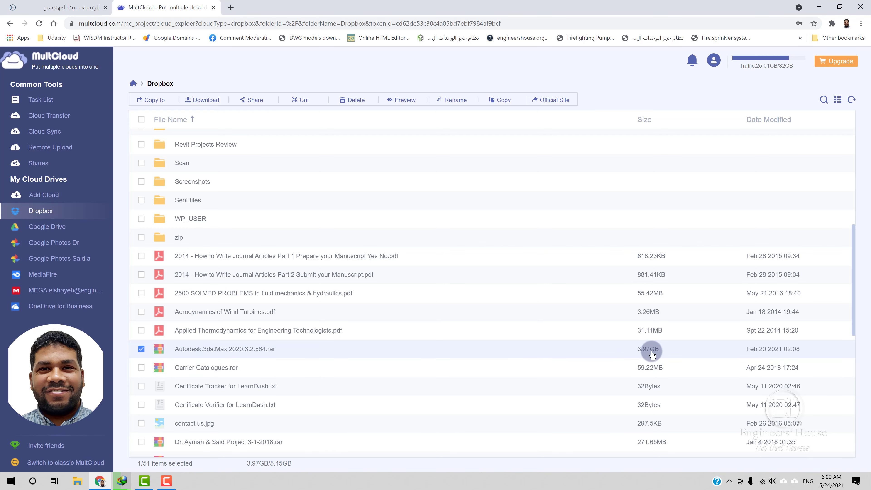
{"action": "left_click", "coordinate": [156, 107]}
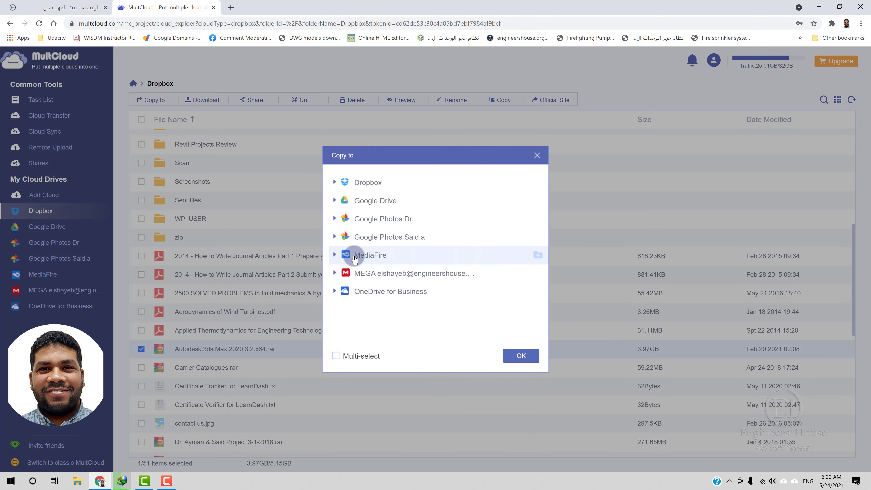
{"action": "left_click", "coordinate": [522, 360]}
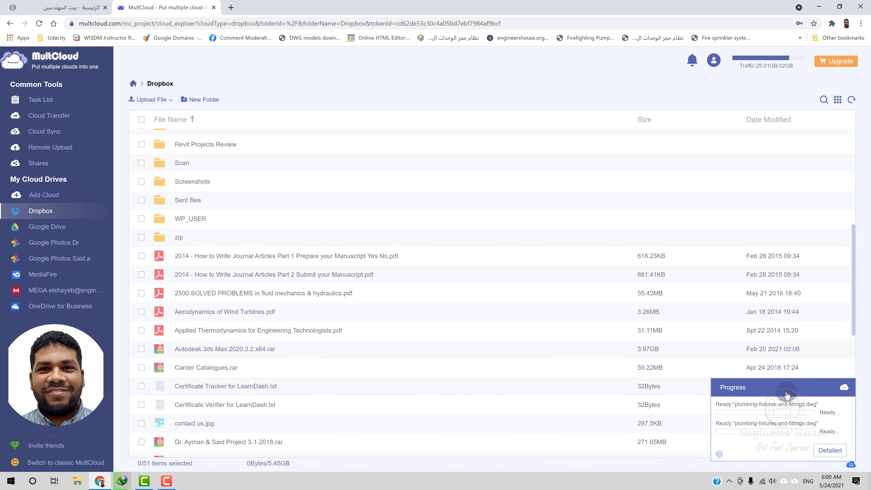
Step: Clear the accidental text selection and open the MediaFire drive's files
{"action": "left_click_drag", "start_coordinate": [787, 395], "coordinate": [754, 342]}
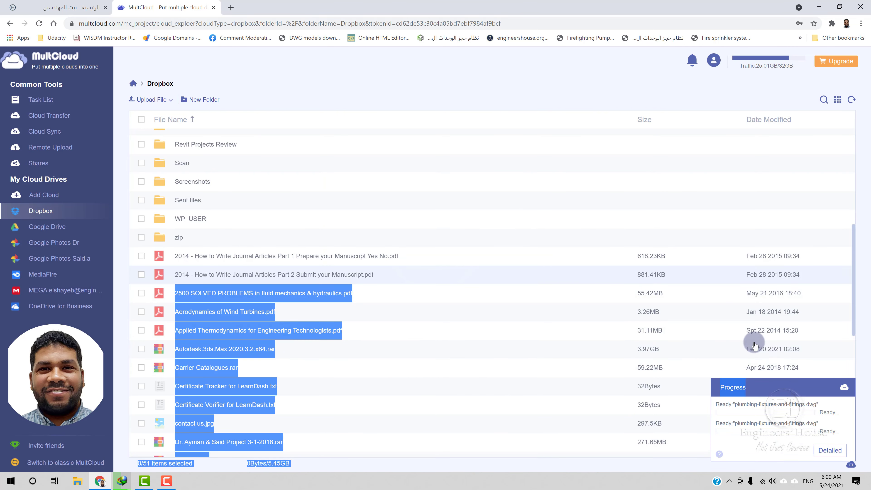
{"action": "left_click", "coordinate": [769, 459]}
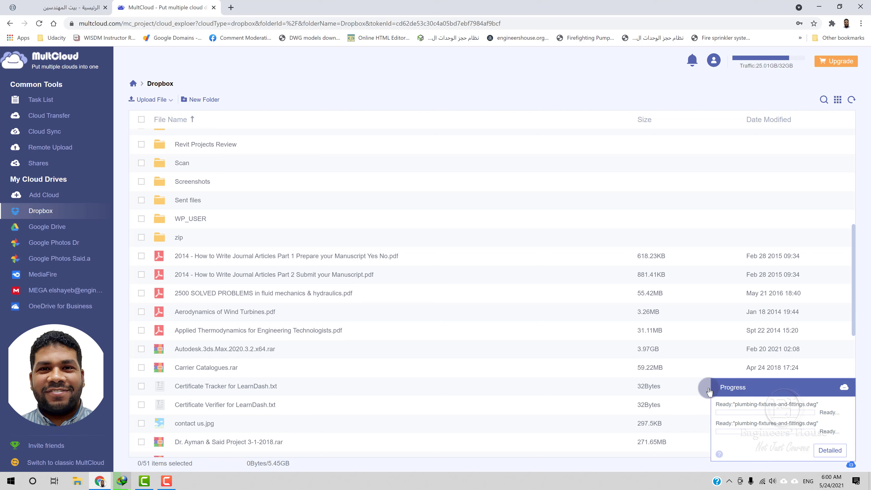
{"action": "left_click", "coordinate": [100, 276]}
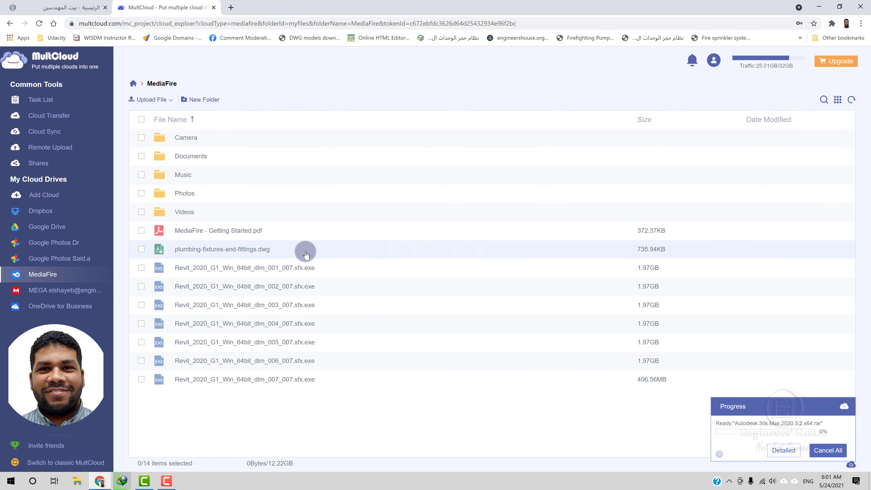
Step: Select plumbing-fixtures-and-fittings.dwg in MediaFire, then confirm it appears in the MEGA drive
{"action": "left_click", "coordinate": [230, 254]}
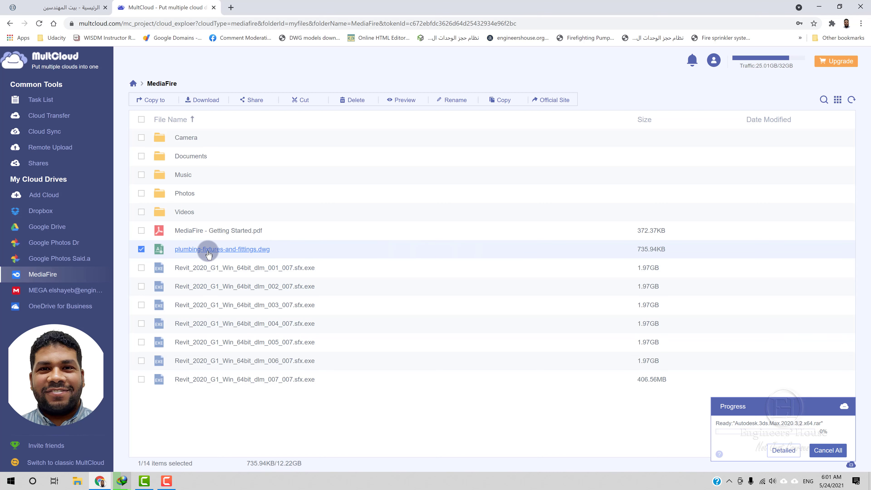
{"action": "left_click", "coordinate": [51, 290]}
{"action": "left_click", "coordinate": [355, 178]}
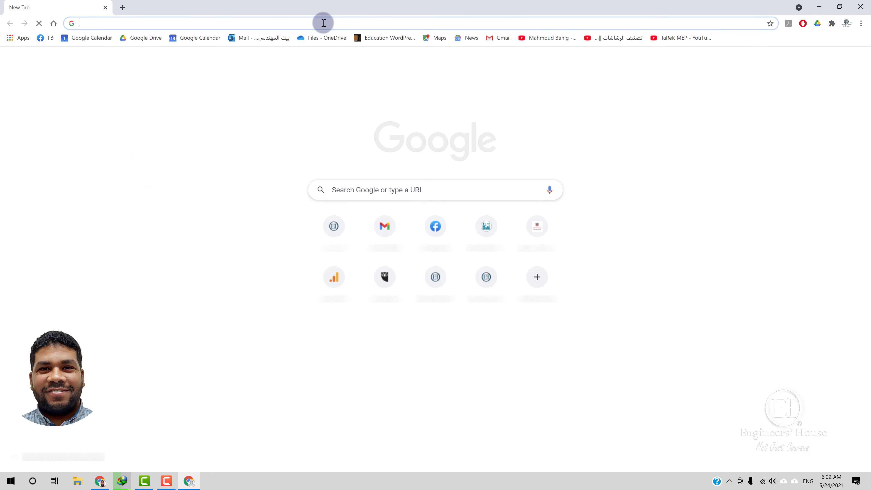
Step: Paste the copied MultCloud invite link into a new tab and open it
{"action": "right_click", "coordinate": [323, 23]}
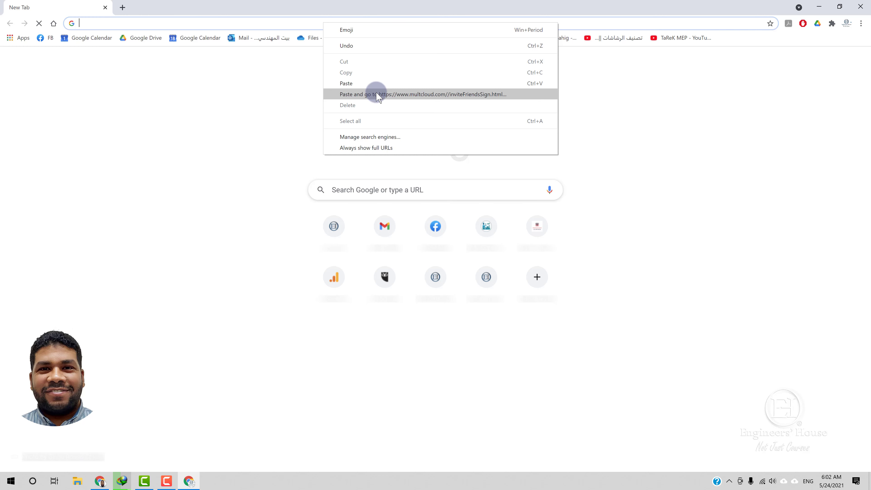
{"action": "left_click", "coordinate": [377, 96]}
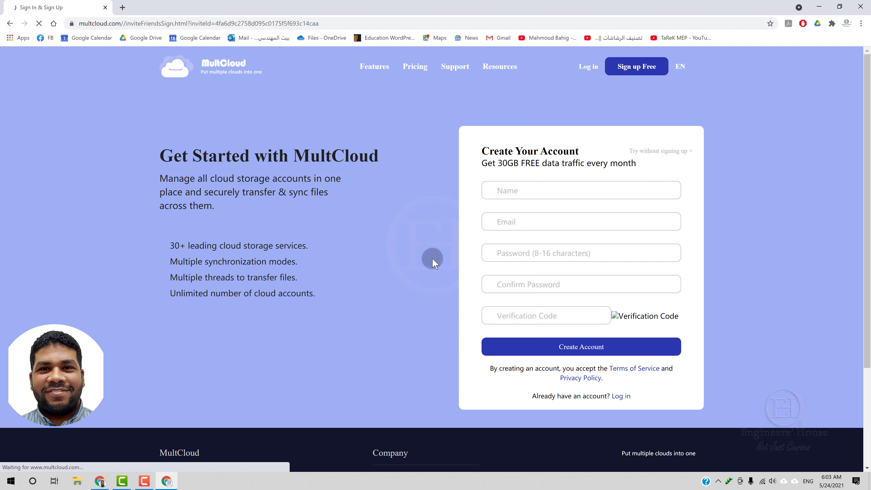
Step: Enter Engineers House as the account name and fill in the account e-mail address
{"action": "left_click", "coordinate": [496, 193]}
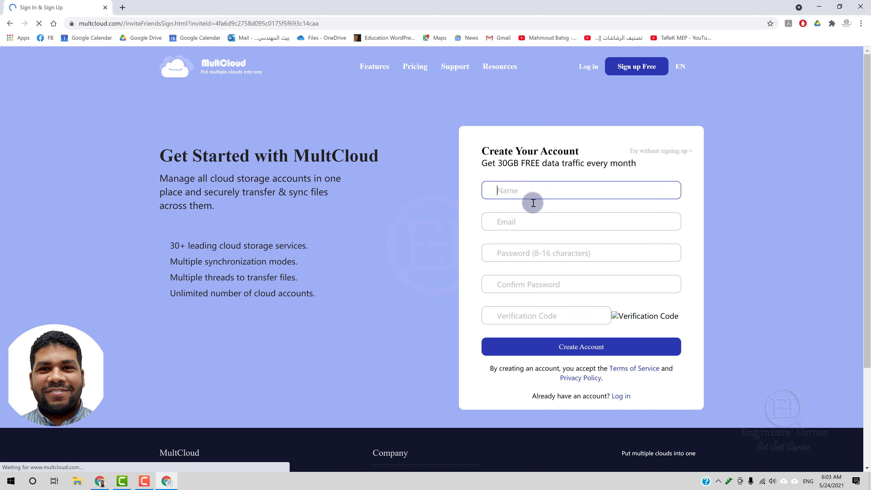
{"action": "left_click", "coordinate": [529, 221]}
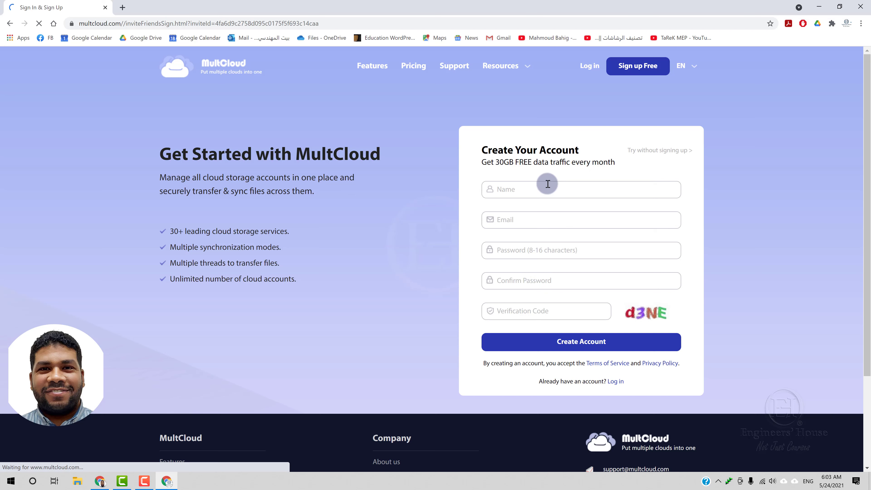
{"action": "left_click", "coordinate": [547, 184]}
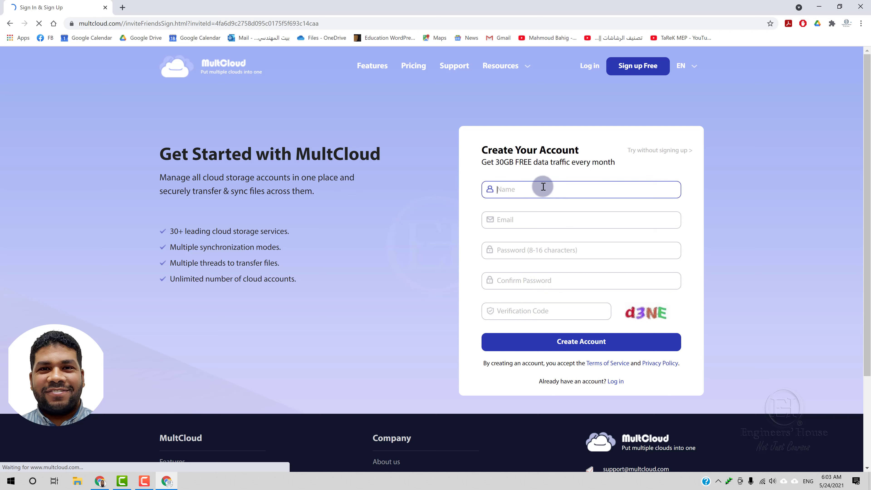
{"action": "type", "text": "Engineers House"}
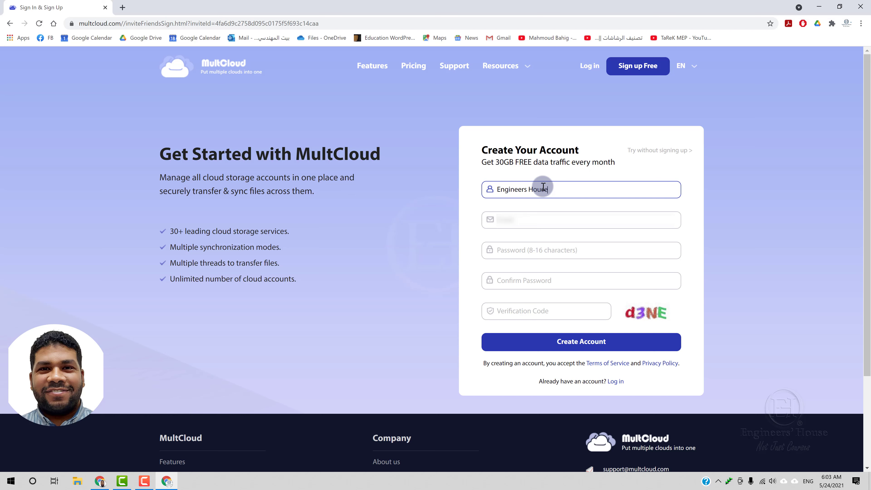
{"action": "key", "text": "Tab"}
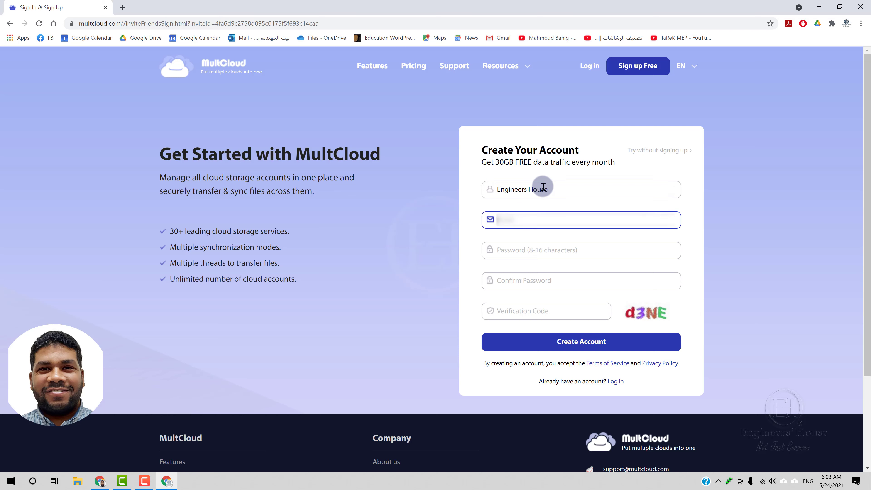
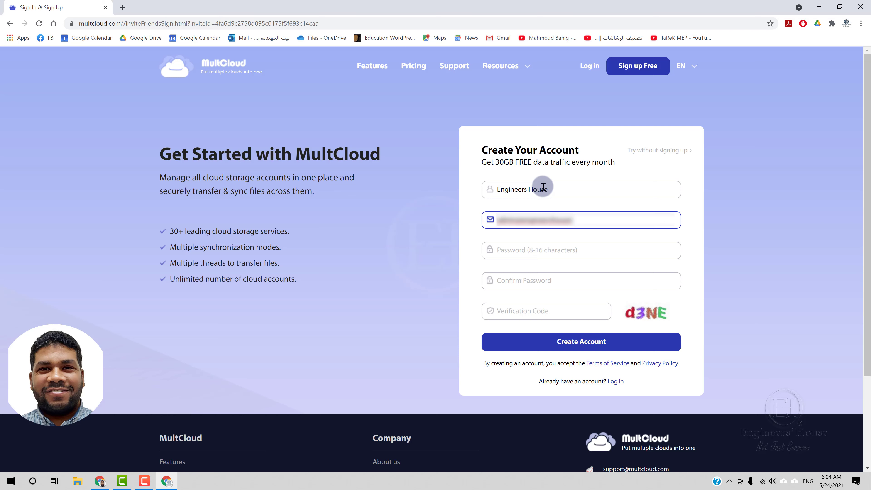
{"action": "key", "text": "Tab"}
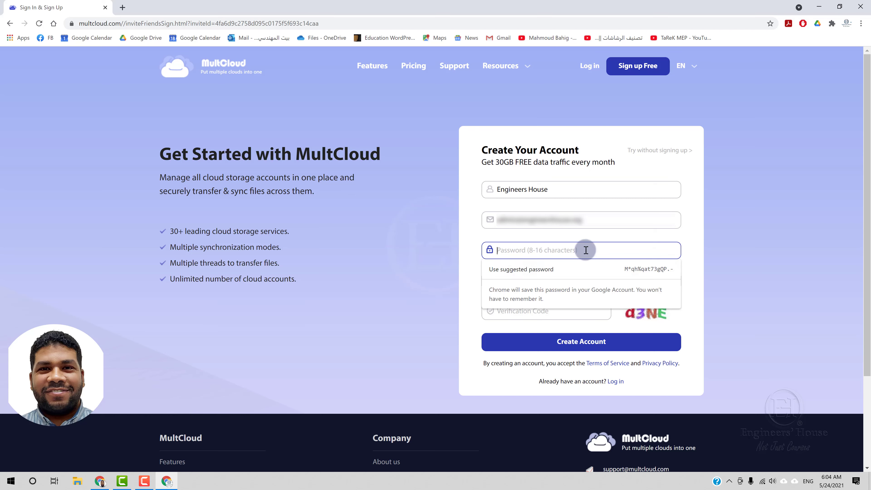
Step: Type the account password and retype it in Confirm Password
{"action": "type", "text": "****"}
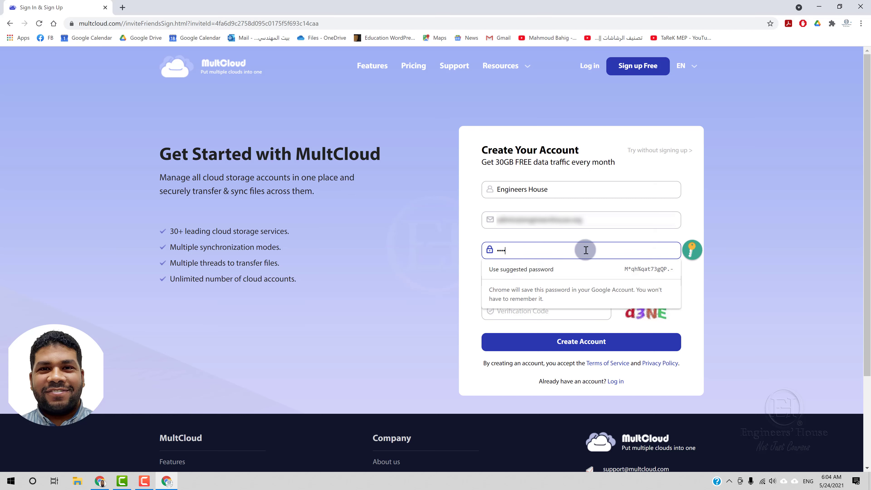
{"action": "key", "text": "BackSpace"}
{"action": "key", "text": "BackSpace"}
{"action": "key", "text": "BackSpace"}
{"action": "key", "text": "BackSpace"}
{"action": "key", "text": "Tab"}
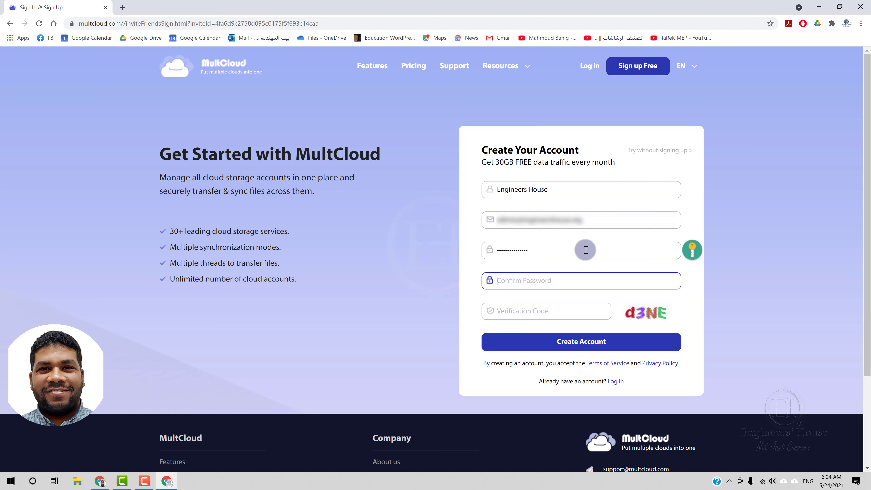
{"action": "type", "text": "•••••"}
Step: Enter the displayed verification code and submit the form to create the account
{"action": "left_click", "coordinate": [555, 309]}
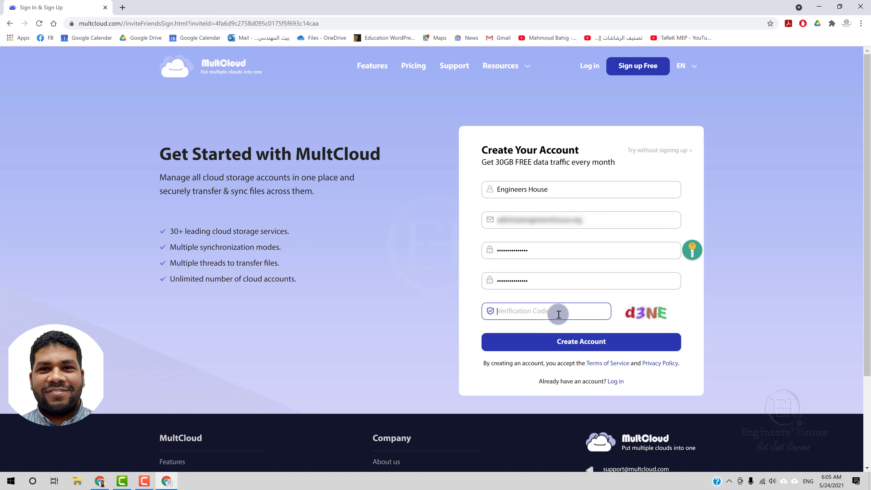
{"action": "type", "text": "d3NE"}
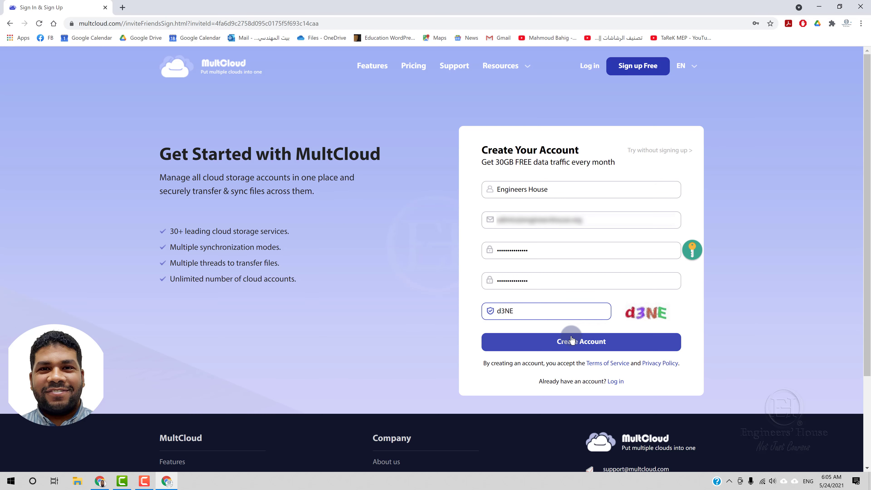
{"action": "left_click", "coordinate": [571, 338]}
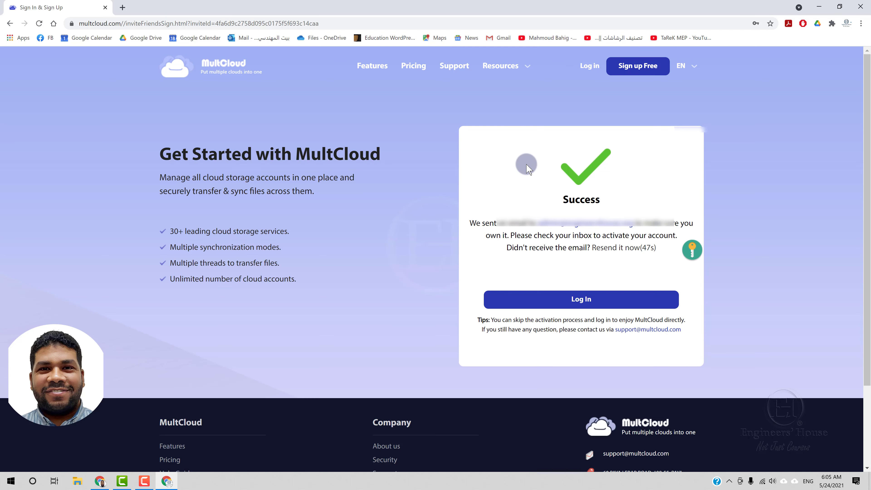
Step: In Webmail, open the 'Activate Your MultCloud Account' e-mail and follow its Activate Account link
{"action": "left_click", "coordinate": [122, 8]}
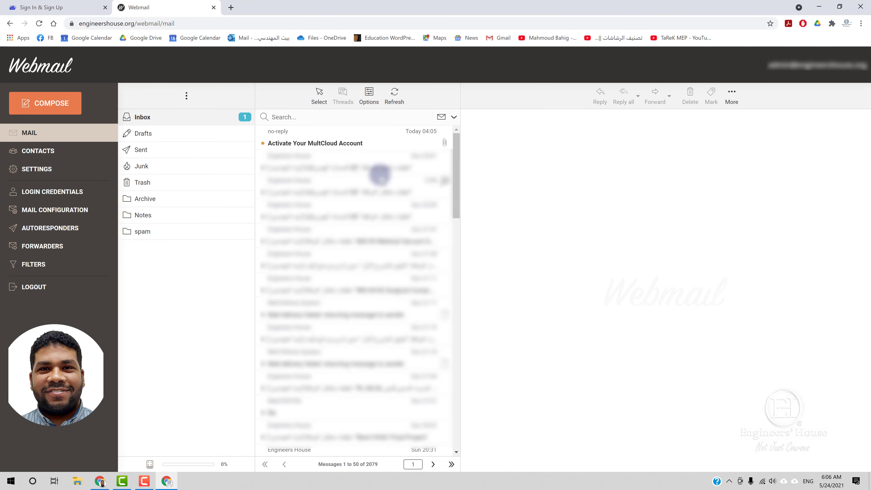
{"action": "left_click", "coordinate": [358, 142]}
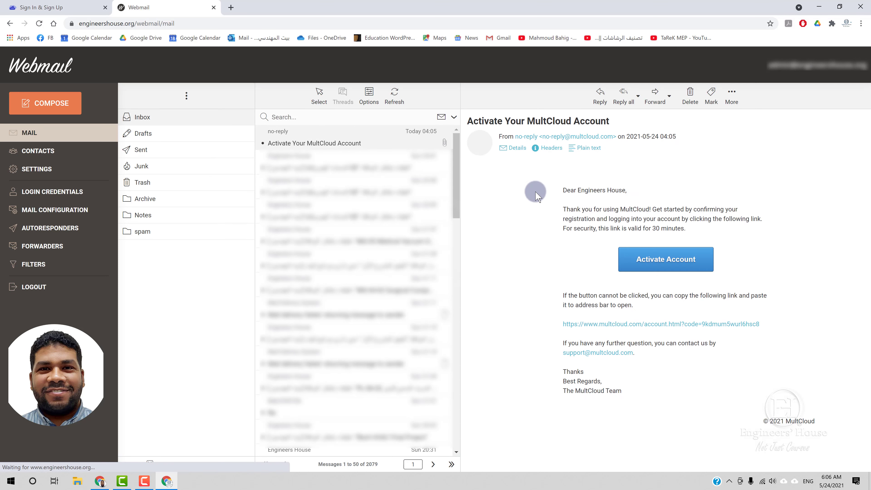
{"action": "double_click", "coordinate": [396, 143]}
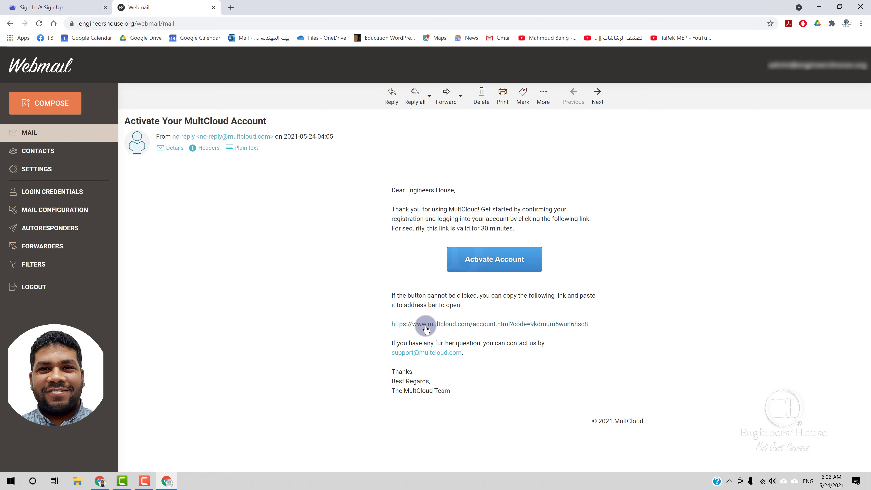
{"action": "left_click", "coordinate": [507, 267]}
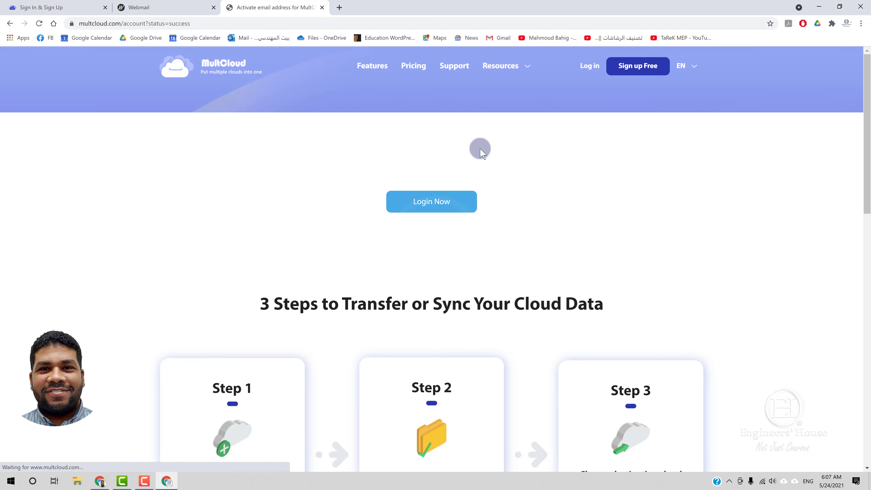
Step: Log in with the saved e-mail and password plus the shown verification code
{"action": "left_click", "coordinate": [420, 209]}
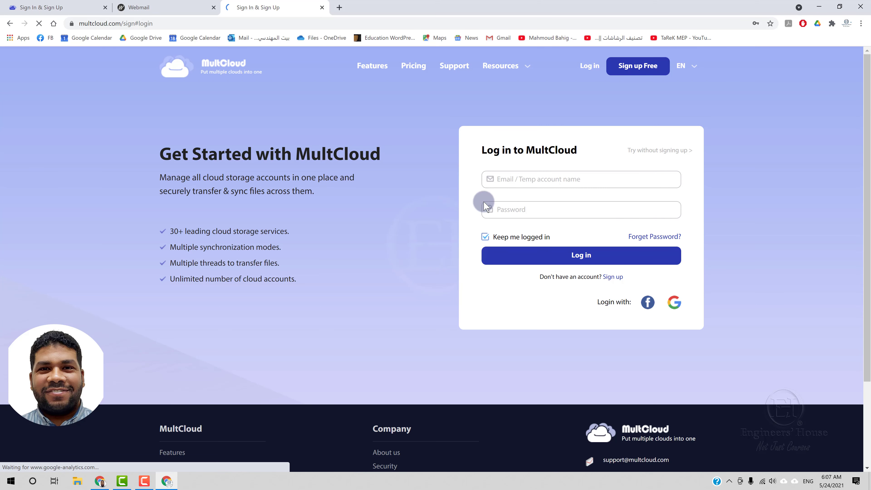
{"action": "left_click", "coordinate": [503, 180]}
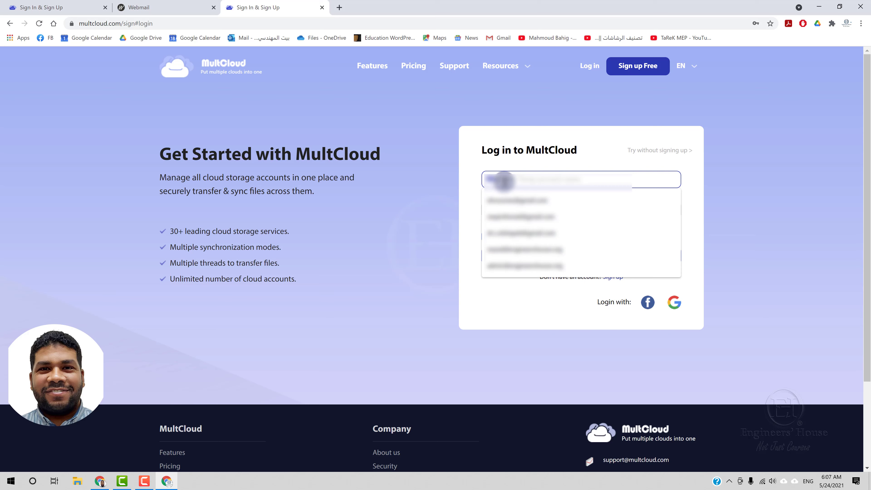
{"action": "left_click", "coordinate": [503, 180]}
{"action": "left_click", "coordinate": [503, 180]}
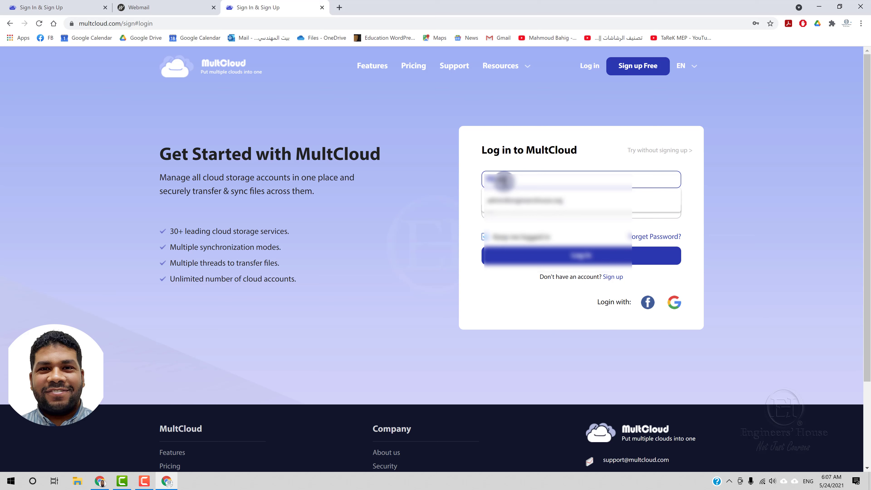
{"action": "type", "text": "in"}
{"action": "left_click", "coordinate": [511, 200]}
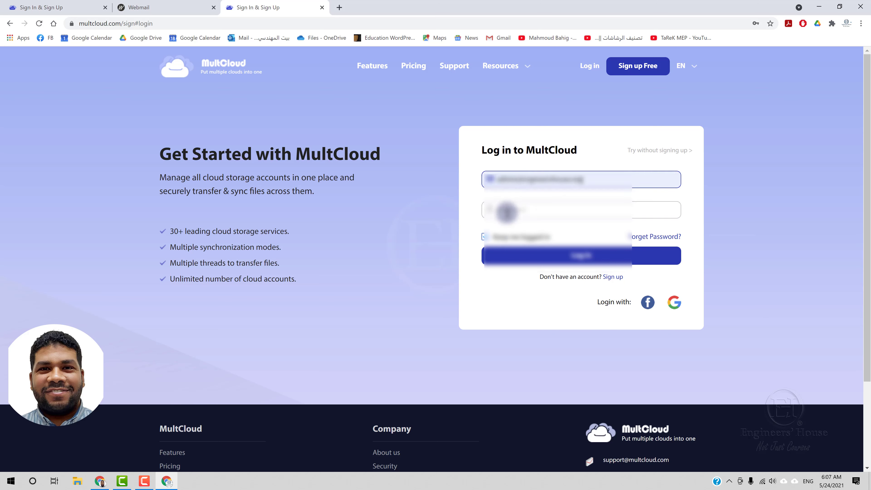
{"action": "left_click", "coordinate": [506, 210]}
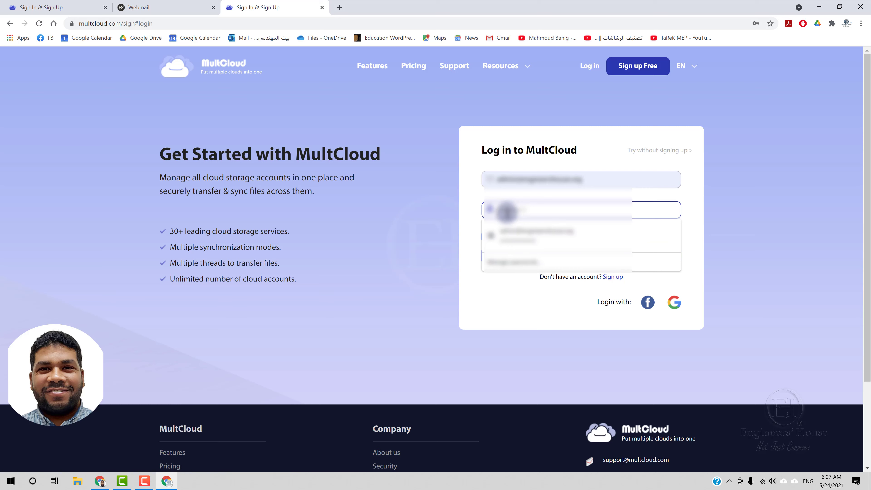
{"action": "left_click", "coordinate": [534, 233]}
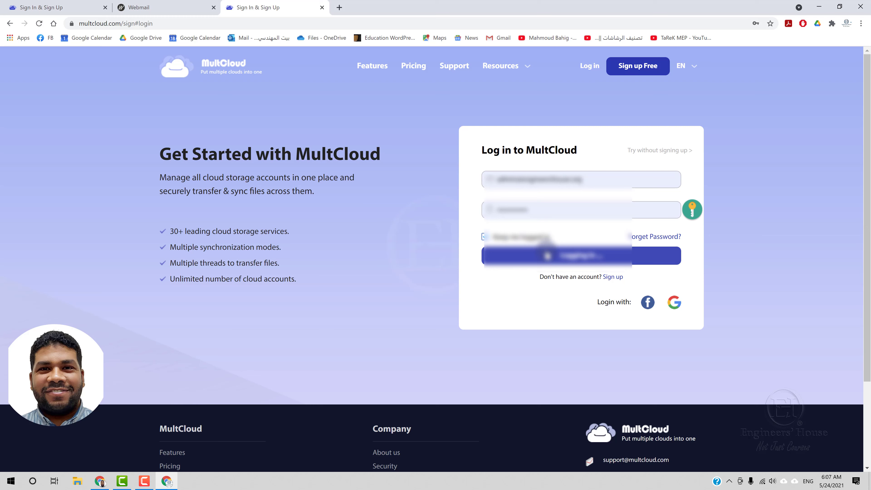
{"action": "left_click", "coordinate": [547, 255]}
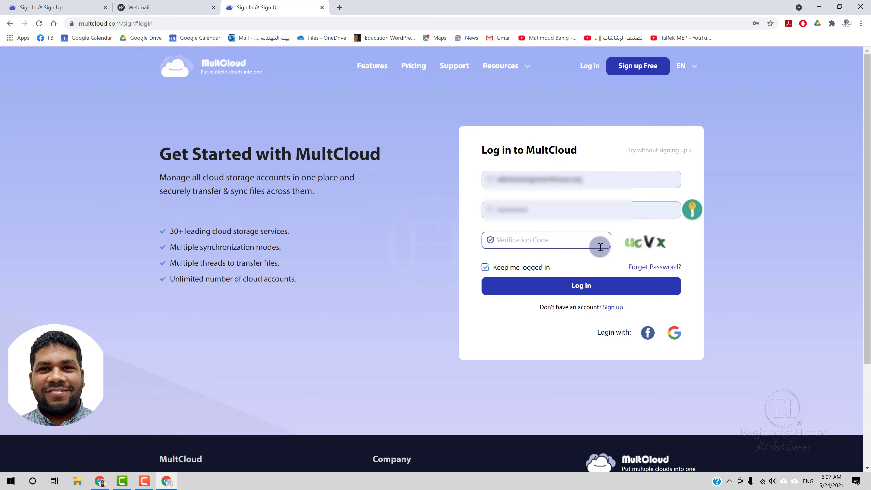
{"action": "type", "text": "ucVX"}
{"action": "left_click", "coordinate": [604, 285]}
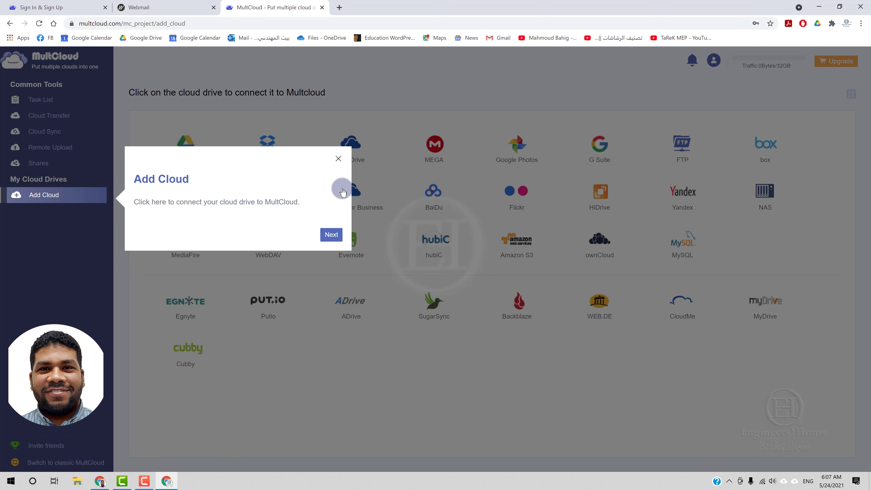
Step: Close the Add Cloud tip and dismiss the update notice with 'No longer prompt next time'
{"action": "left_click", "coordinate": [339, 159]}
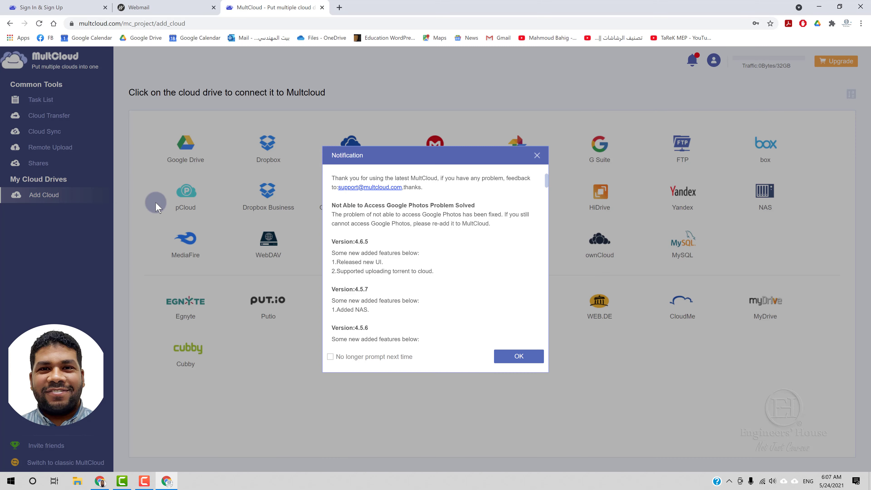
{"action": "left_click", "coordinate": [343, 357]}
{"action": "left_click", "coordinate": [509, 357]}
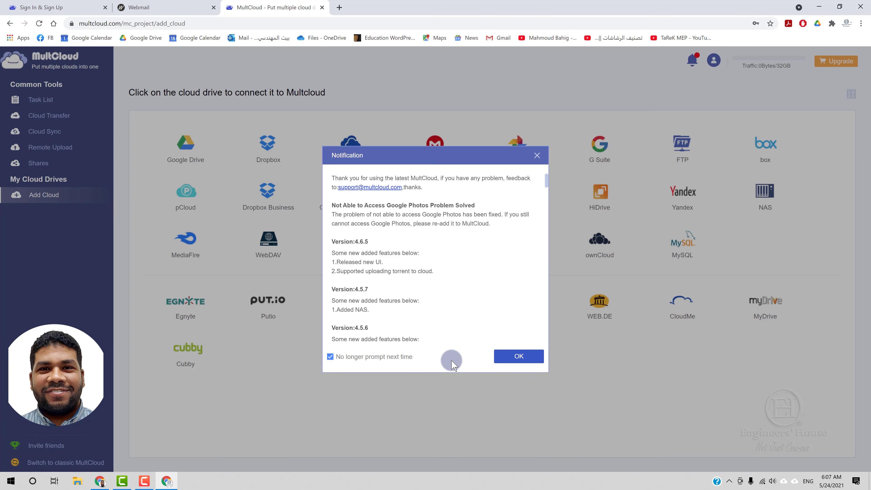
{"action": "left_click", "coordinate": [519, 357]}
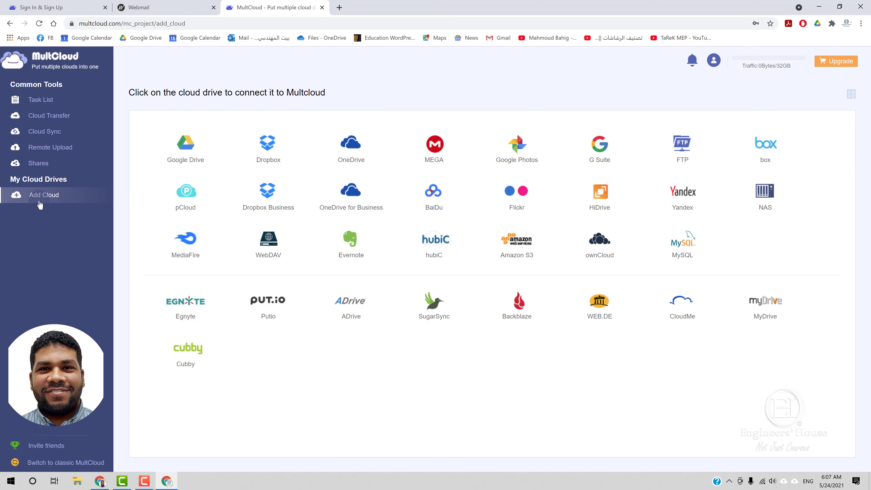
Step: Choose Google Drive as the cloud to add and pick the Google account
{"action": "left_click", "coordinate": [190, 161]}
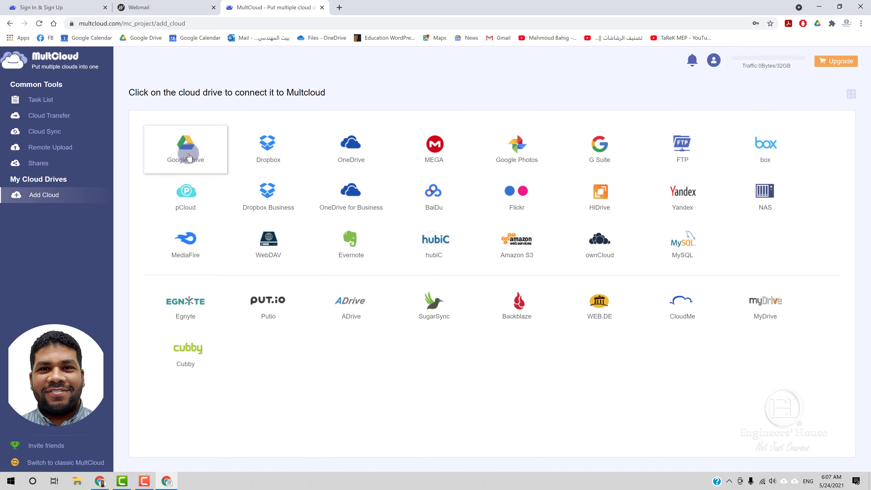
{"action": "left_click", "coordinate": [188, 148]}
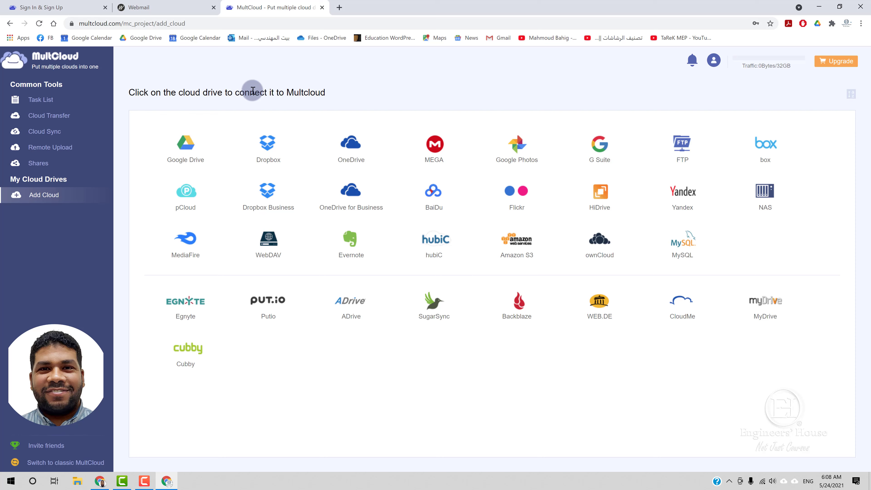
{"action": "left_click", "coordinate": [198, 146]}
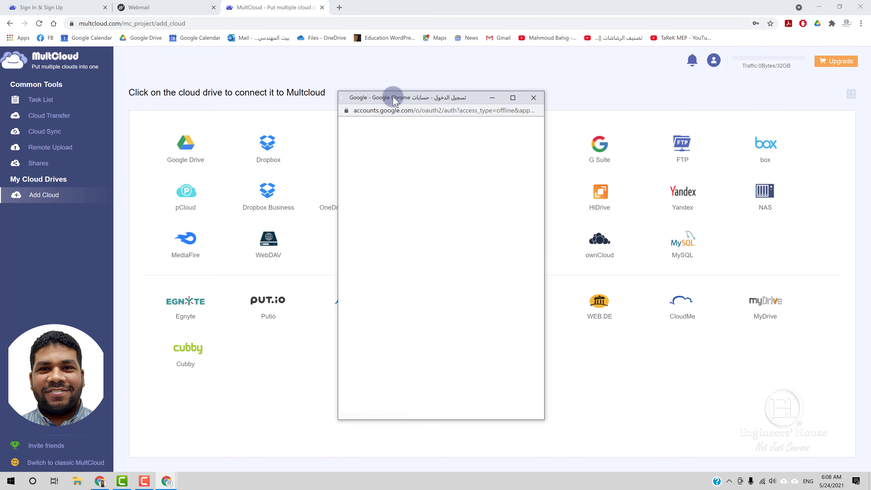
{"action": "left_click_drag", "start_coordinate": [394, 100], "coordinate": [397, 87]}
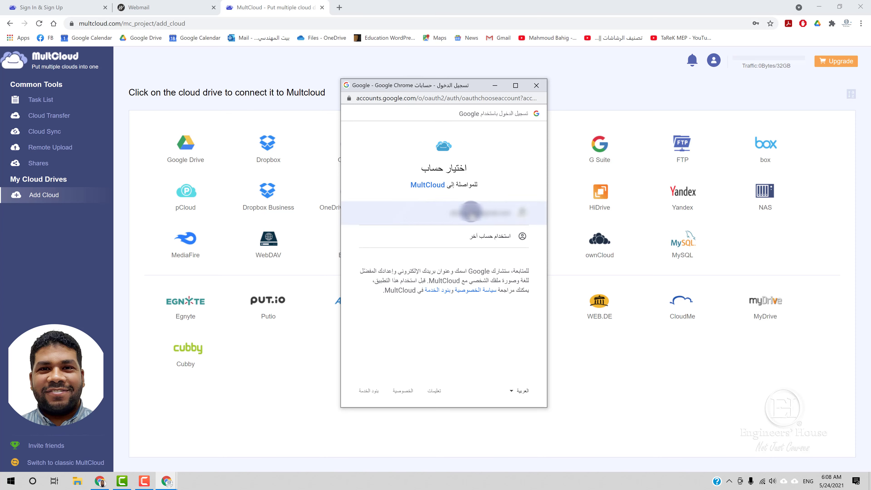
{"action": "left_click", "coordinate": [471, 212]}
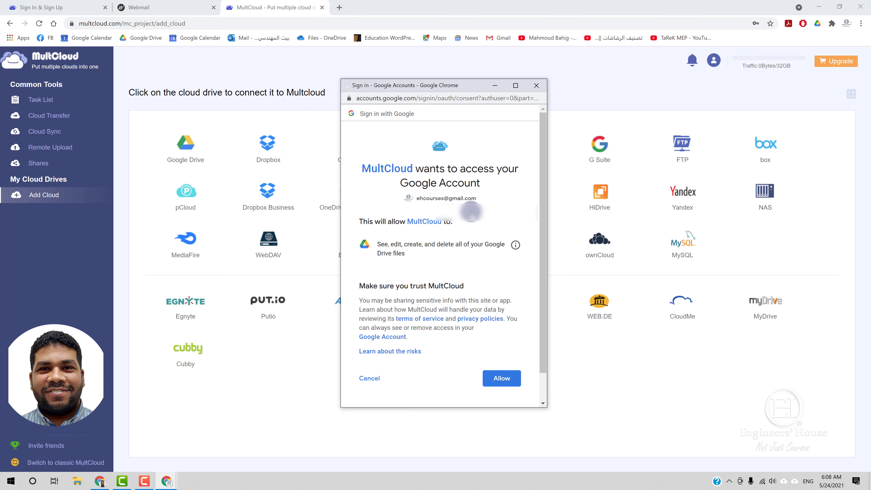
Step: Allow MultCloud access to the Google Drive files and close the callback window
{"action": "scroll", "coordinate": [491, 281], "scroll_direction": "down", "scroll_amount": 1}
{"action": "left_click", "coordinate": [510, 355]}
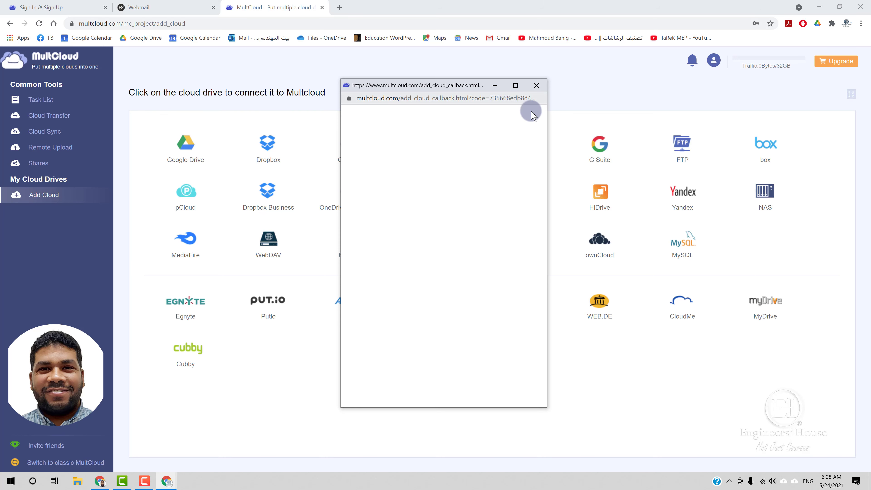
{"action": "left_click_drag", "start_coordinate": [549, 127], "coordinate": [737, 142]}
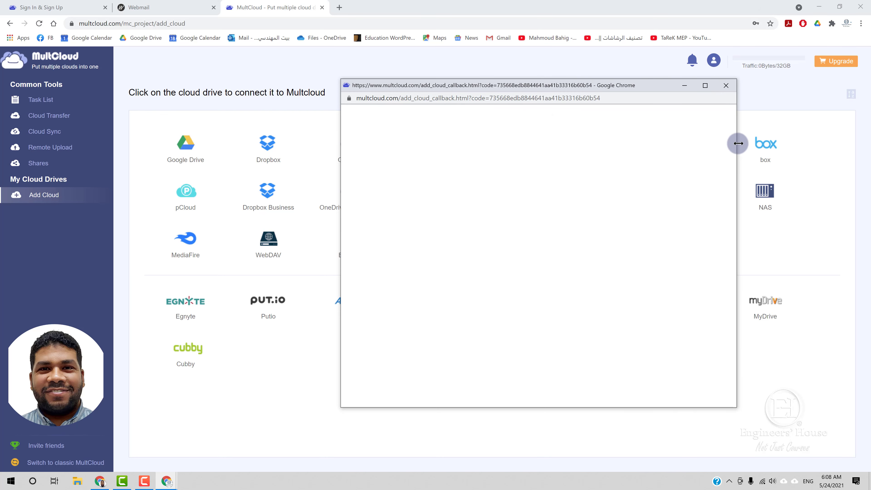
{"action": "left_click", "coordinate": [588, 100]}
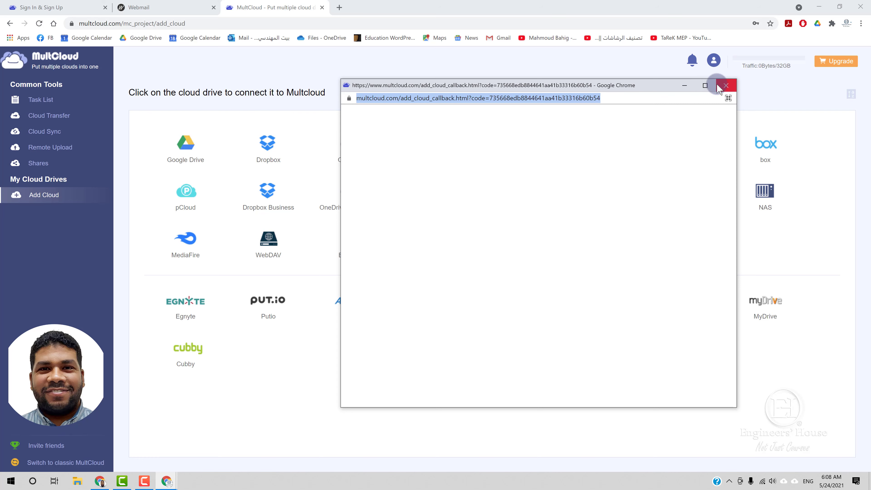
{"action": "left_click", "coordinate": [726, 85]}
Step: Pause AdBlock on multcloud.com and review Kaspersky Protection's options before closing them
{"action": "left_click", "coordinate": [802, 23]}
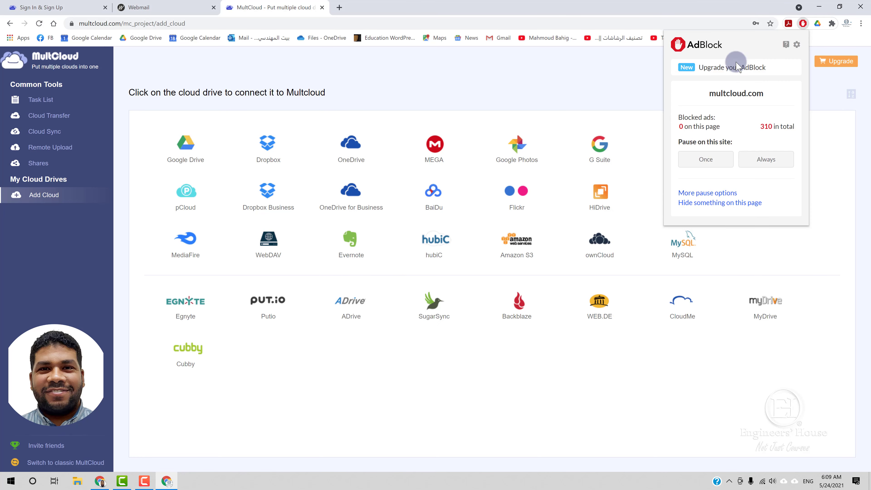
{"action": "left_click", "coordinate": [766, 161]}
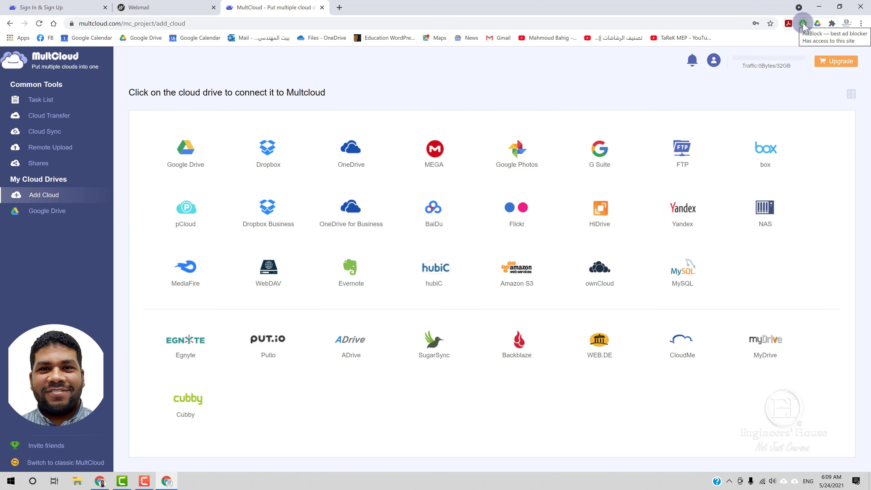
{"action": "left_click", "coordinate": [831, 23]}
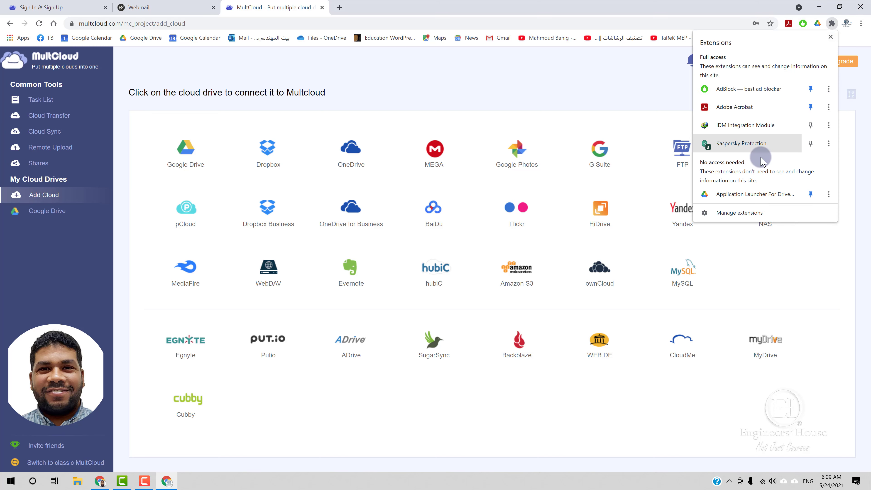
{"action": "left_click", "coordinate": [728, 143]}
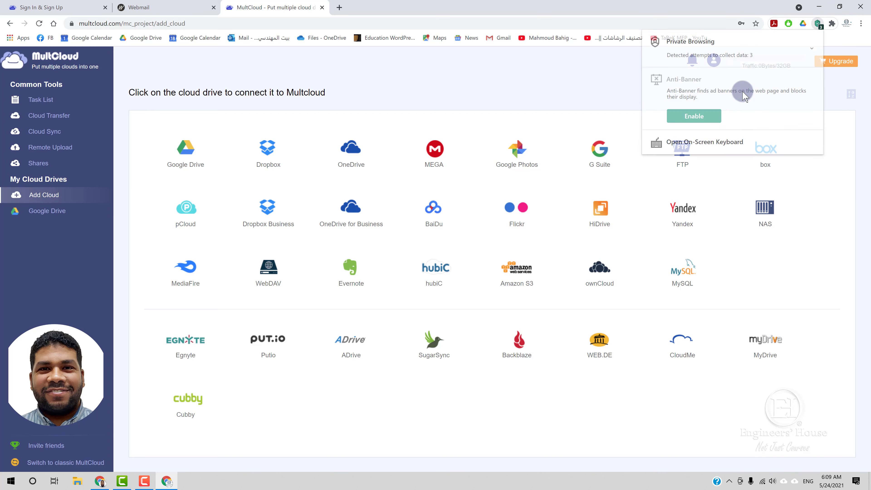
{"action": "left_click", "coordinate": [583, 92]}
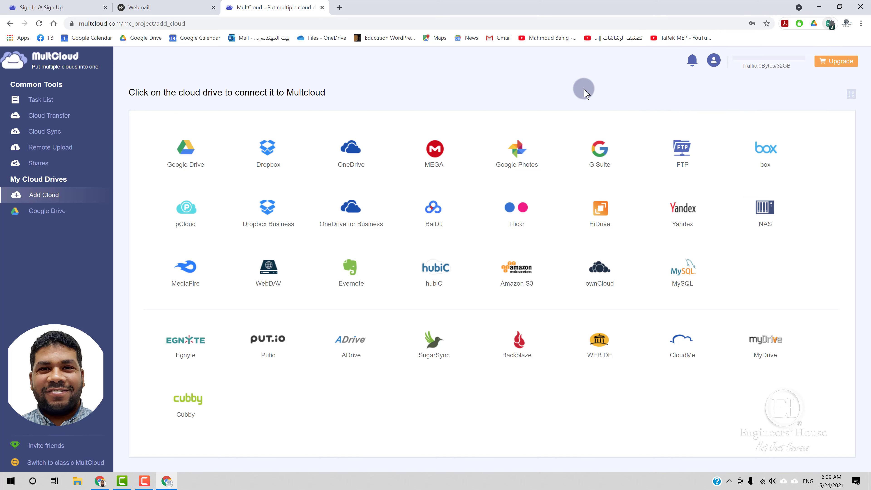
Step: Start linking a Dropbox account and sign in to Dropbox
{"action": "left_click", "coordinate": [266, 164]}
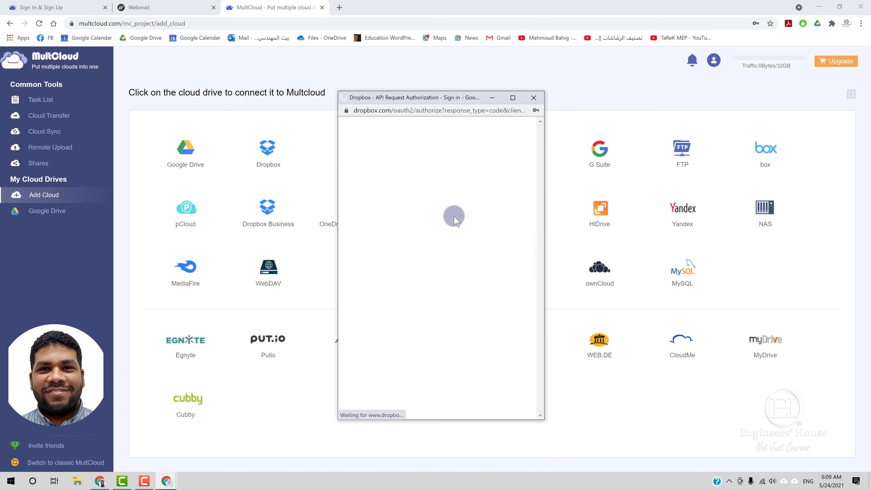
{"action": "left_click_drag", "start_coordinate": [440, 103], "coordinate": [460, 75]}
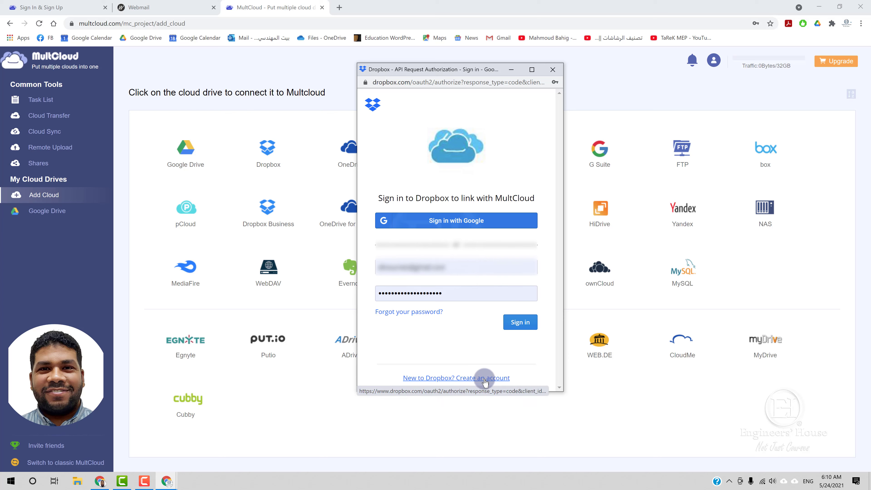
{"action": "left_click", "coordinate": [513, 329]}
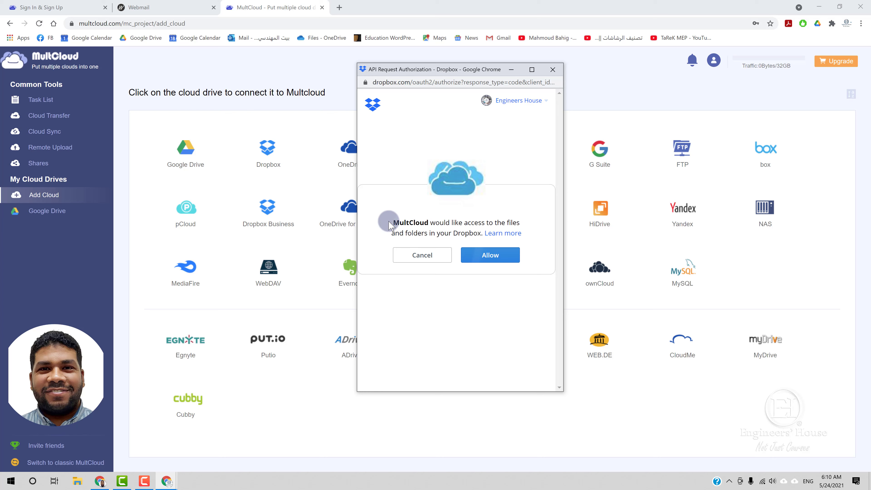
Step: Allow MultCloud access to the Dropbox files, check the callback address, and close that window
{"action": "left_click_drag", "start_coordinate": [391, 222], "coordinate": [429, 221]}
{"action": "left_click", "coordinate": [491, 257]}
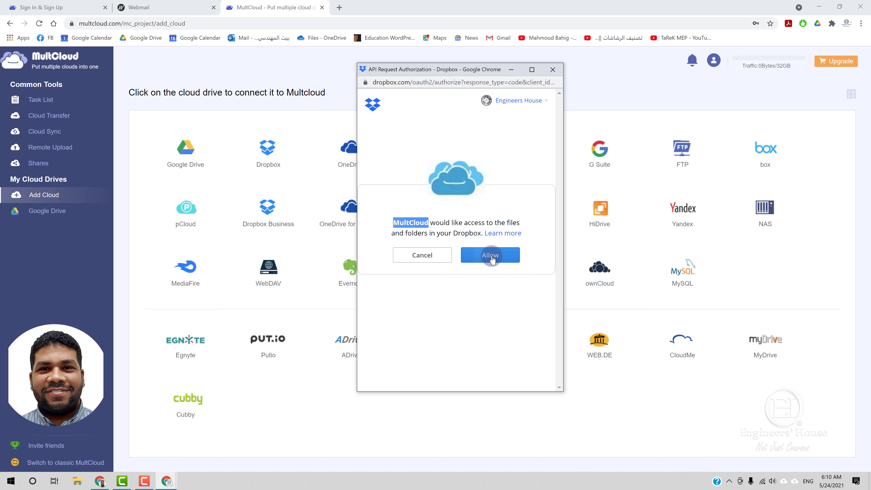
{"action": "left_click", "coordinate": [491, 257]}
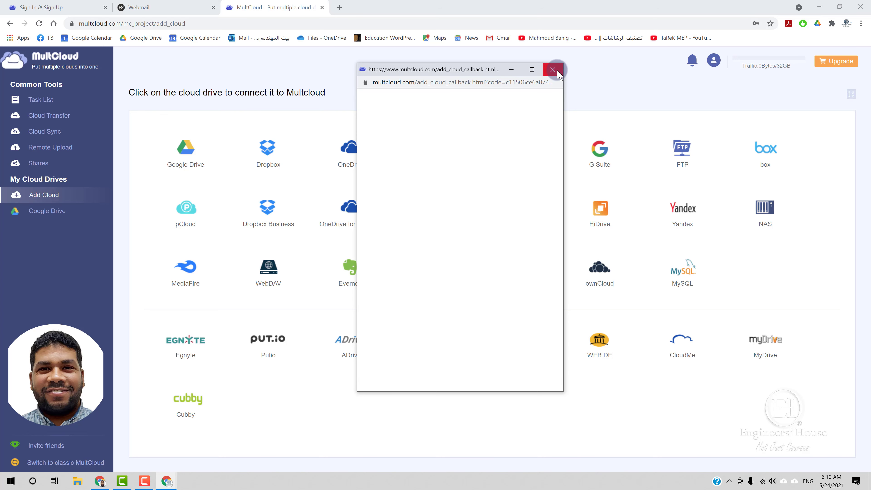
{"action": "left_click_drag", "start_coordinate": [482, 70], "coordinate": [434, 69]}
{"action": "left_click", "coordinate": [432, 82]}
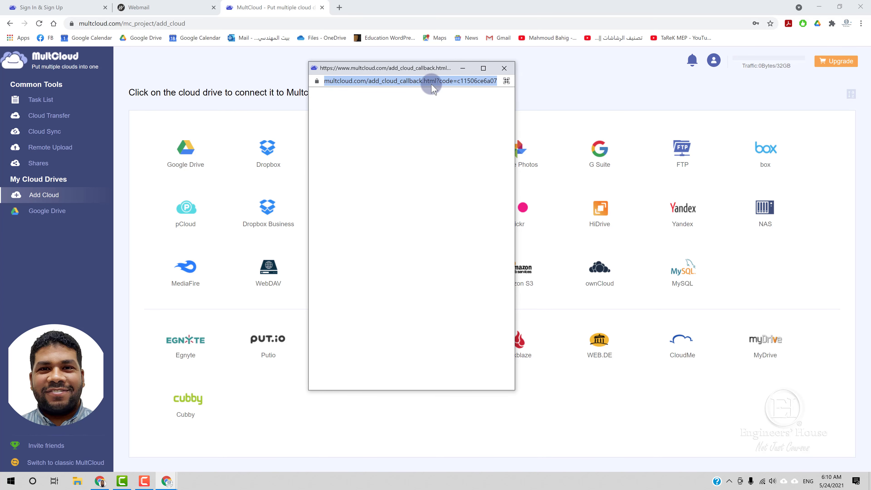
{"action": "key", "text": "End"}
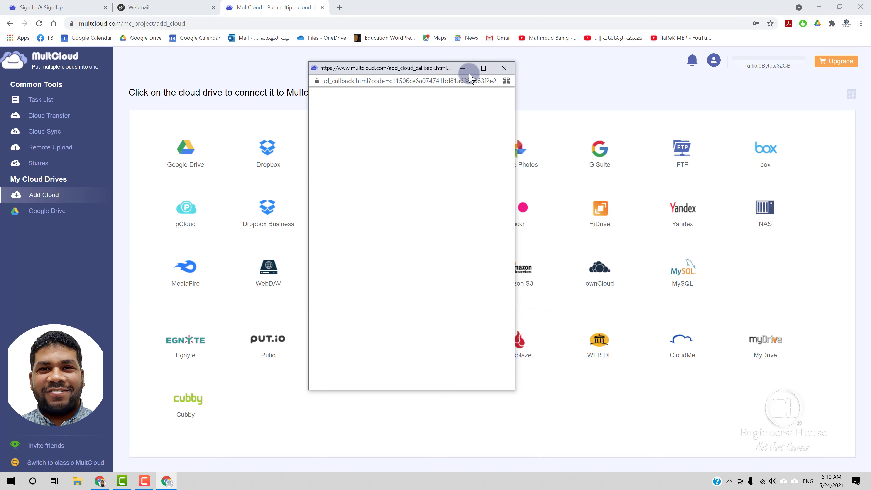
{"action": "left_click", "coordinate": [503, 67]}
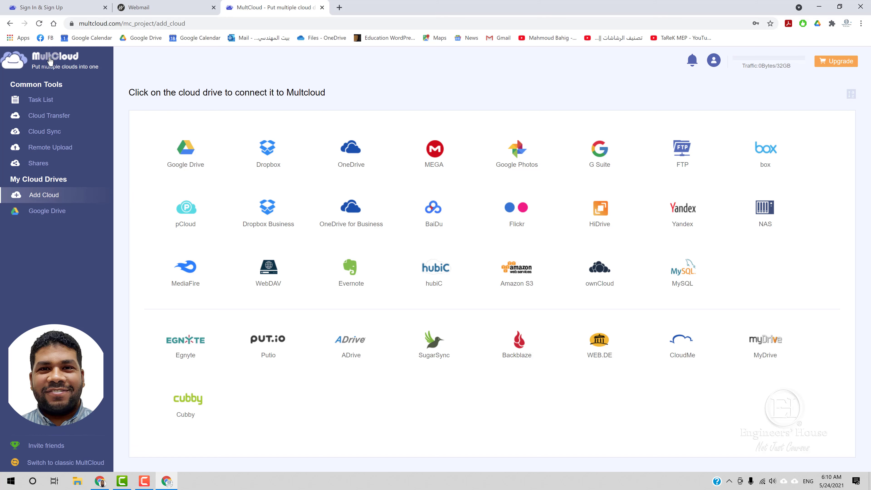
Step: Reload MultCloud and remove the duplicate Google Drive1 entry
{"action": "left_click", "coordinate": [37, 29]}
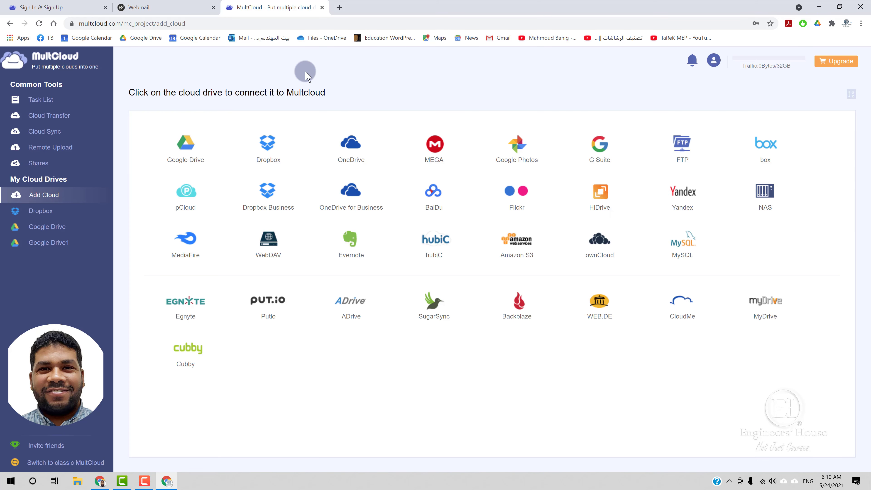
{"action": "right_click", "coordinate": [54, 245]}
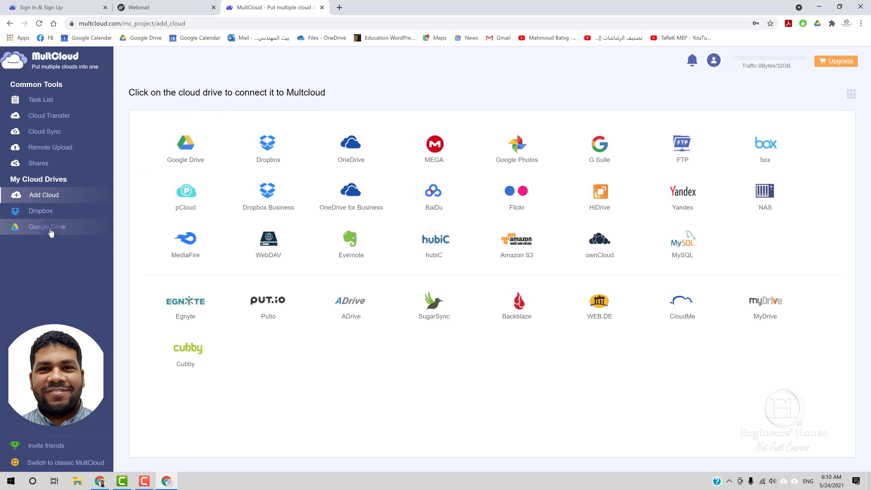
{"action": "left_click", "coordinate": [43, 216]}
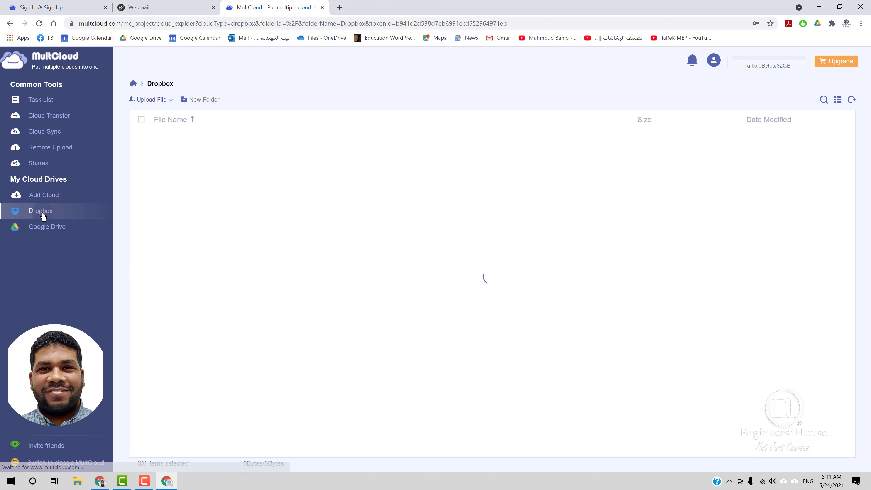
{"action": "left_click", "coordinate": [48, 224]}
Step: Open the Dropbox file list and tick the 2500 SOLVED PROBLEMS PDF
{"action": "left_click", "coordinate": [38, 215]}
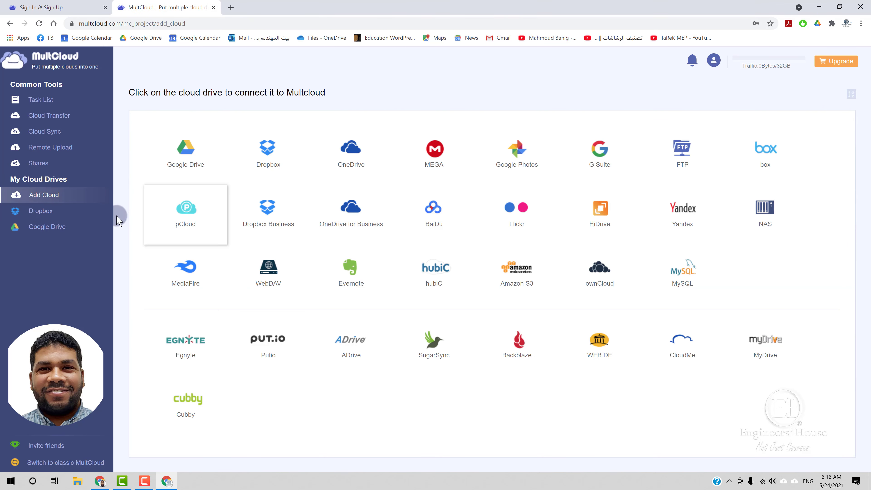
{"action": "left_click", "coordinate": [34, 216]}
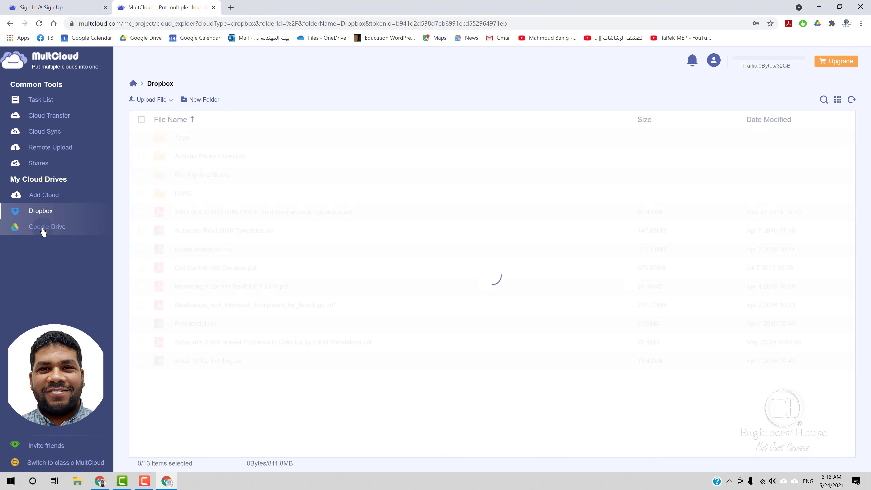
{"action": "left_click", "coordinate": [173, 224]}
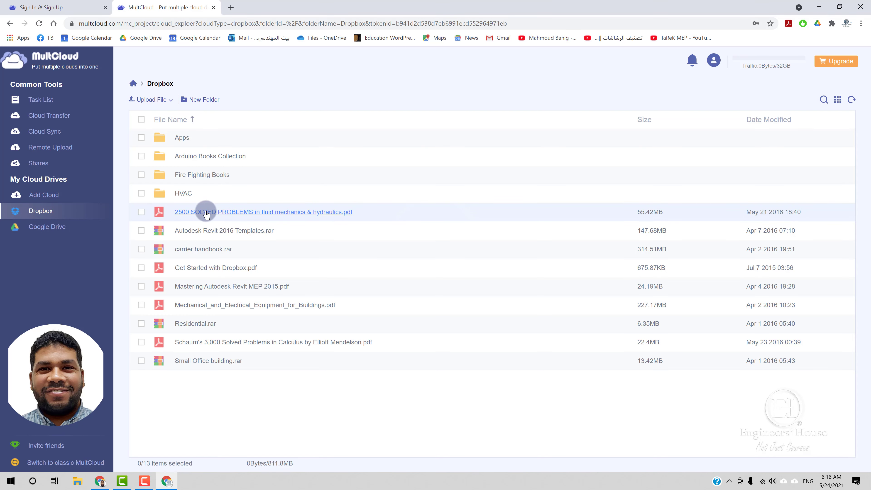
{"action": "left_click", "coordinate": [61, 230]}
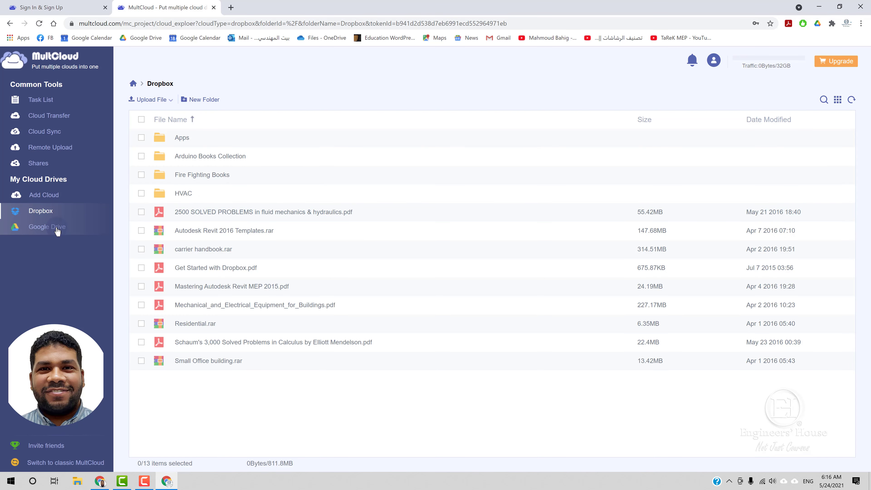
{"action": "left_click", "coordinate": [141, 212]}
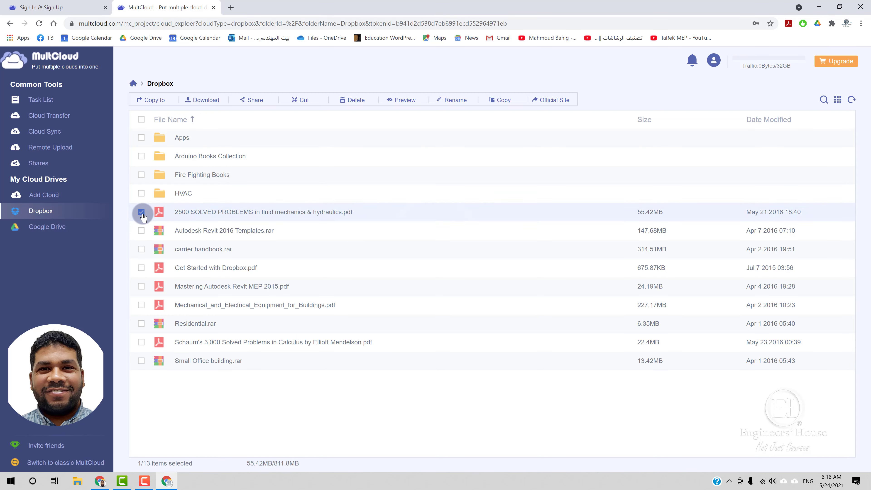
Step: Copy the PDF to Google Drive and follow the detailed progress until it reaches 100%
{"action": "left_click", "coordinate": [157, 97]}
{"action": "left_click", "coordinate": [369, 200]}
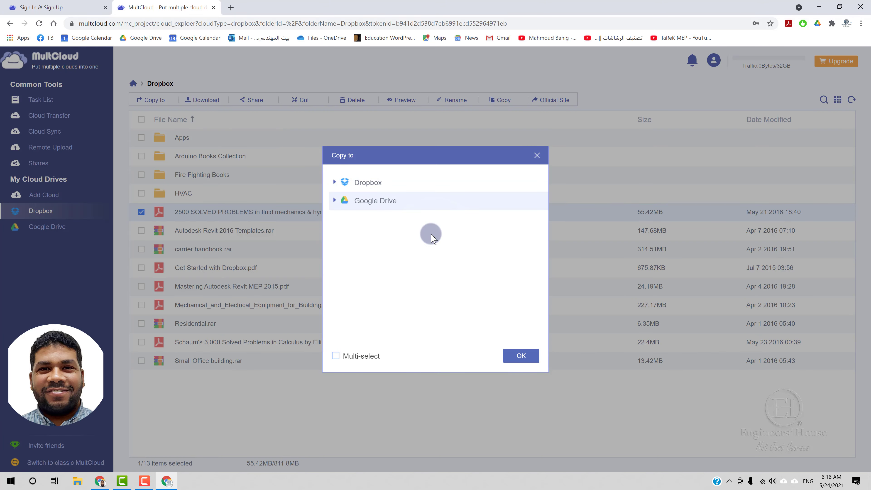
{"action": "left_click", "coordinate": [537, 354]}
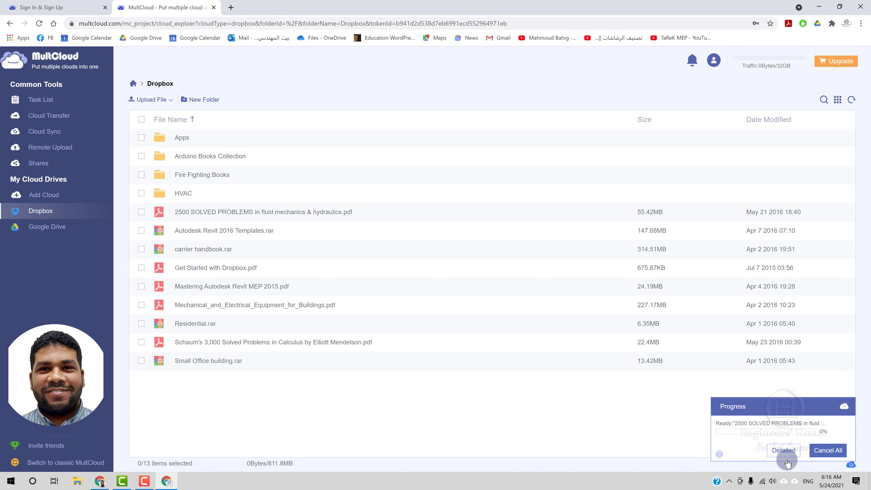
{"action": "left_click", "coordinate": [783, 450]}
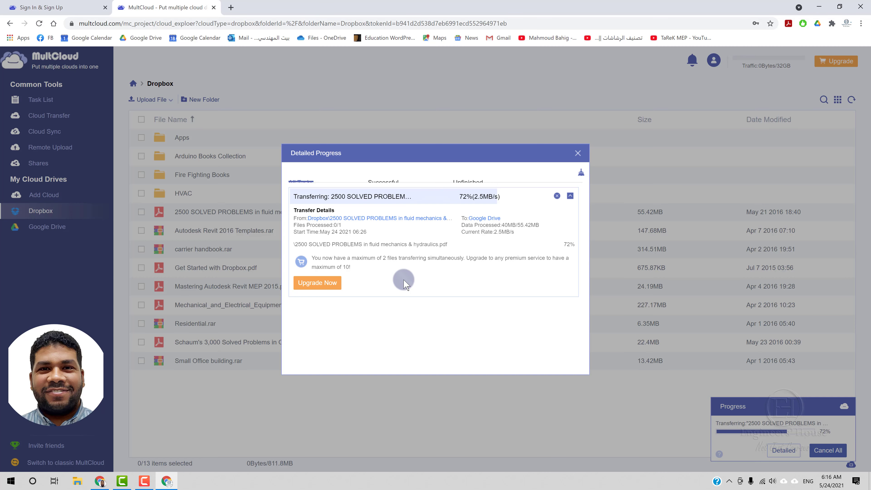
{"action": "left_click", "coordinate": [577, 153]}
Step: Visit Shares, then return to Dropbox and reselect the 2500 SOLVED PROBLEMS PDF
{"action": "left_click", "coordinate": [38, 163]}
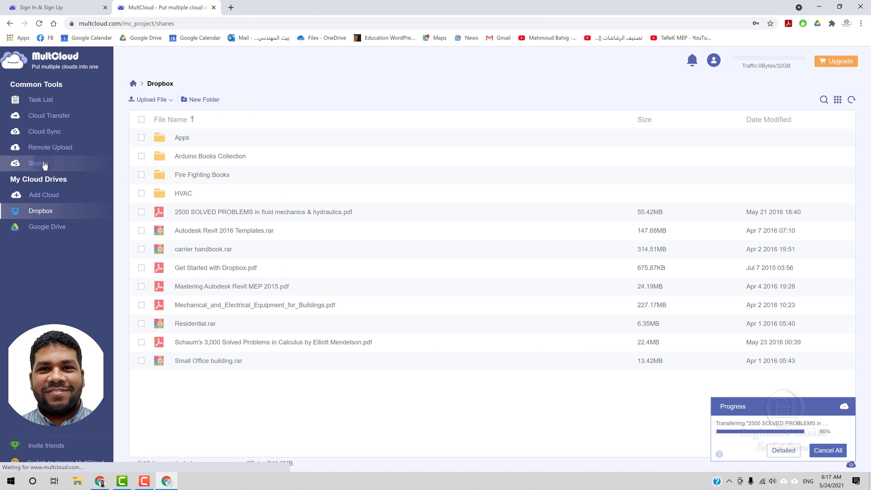
{"action": "left_click", "coordinate": [35, 210]}
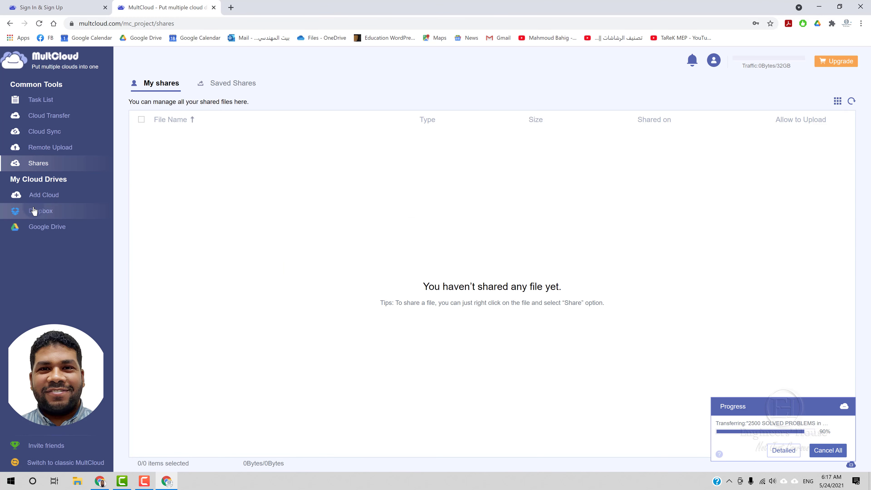
{"action": "left_click", "coordinate": [140, 211]}
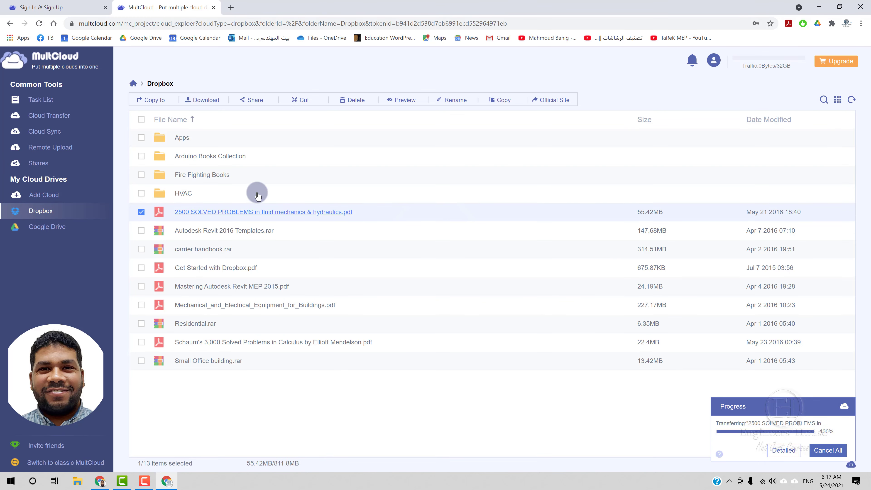
Step: Create a password-protected Private Share link for the 2500 SOLVED PROBLEMS PDF
{"action": "left_click", "coordinate": [250, 107]}
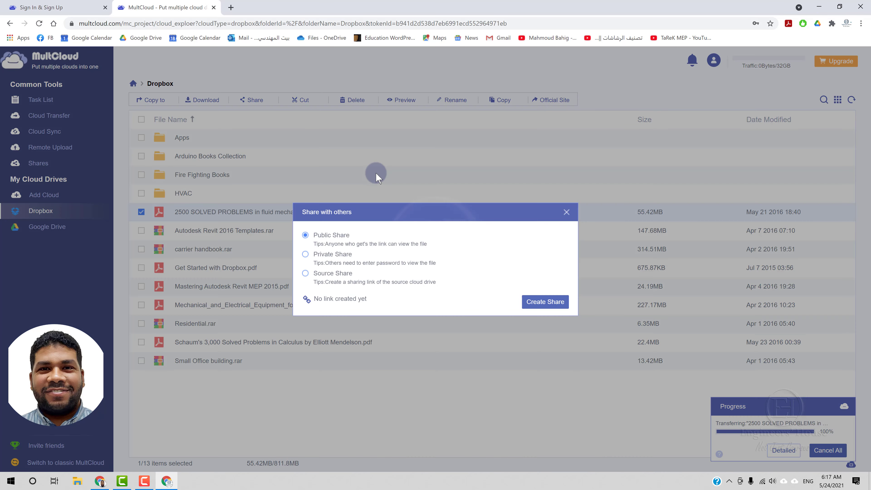
{"action": "left_click_drag", "start_coordinate": [415, 210], "coordinate": [404, 182]}
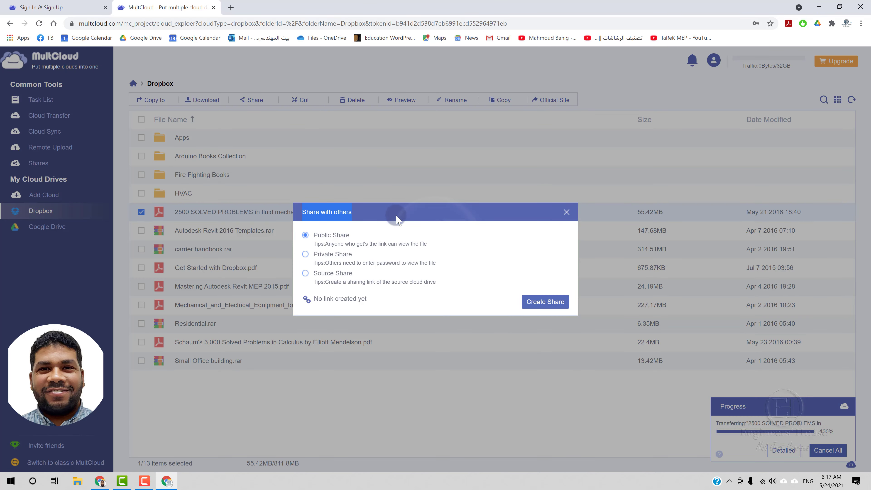
{"action": "left_click", "coordinate": [305, 254]}
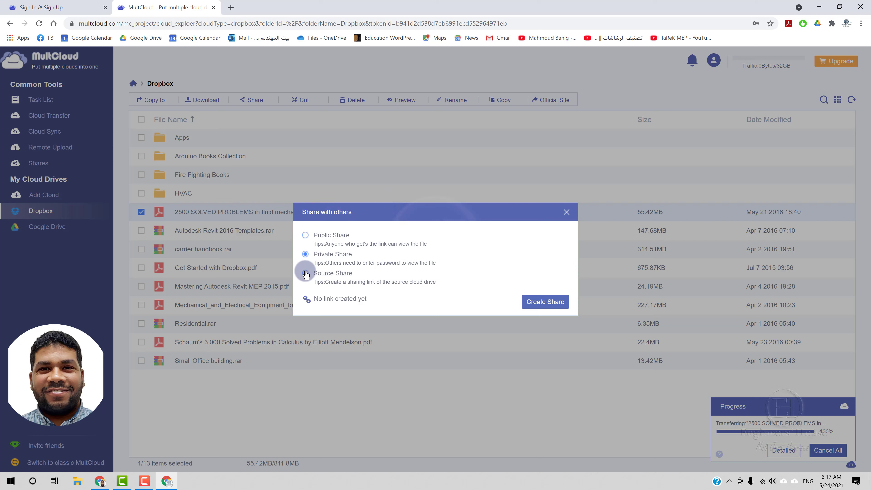
{"action": "left_click", "coordinate": [305, 235]}
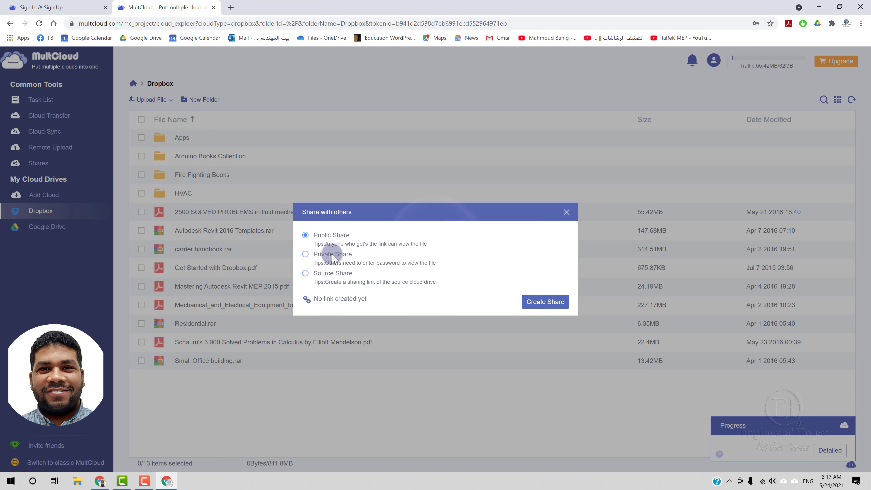
{"action": "left_click", "coordinate": [305, 254]}
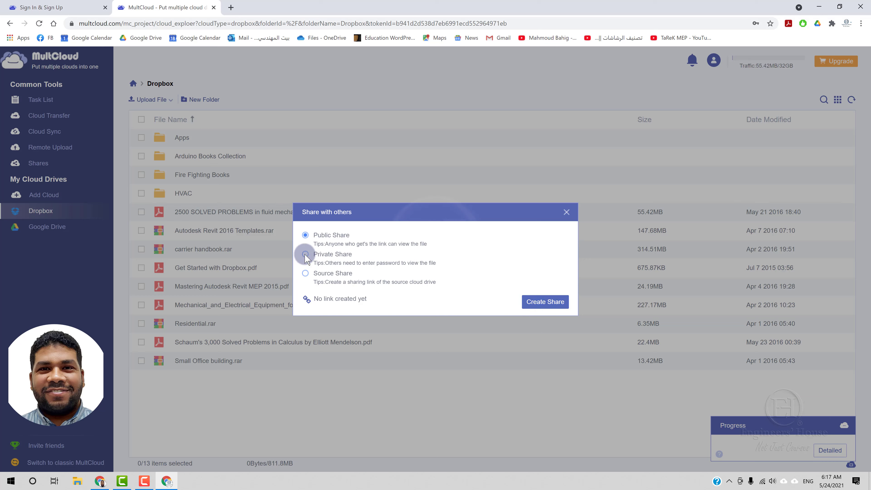
{"action": "left_click", "coordinate": [537, 305]}
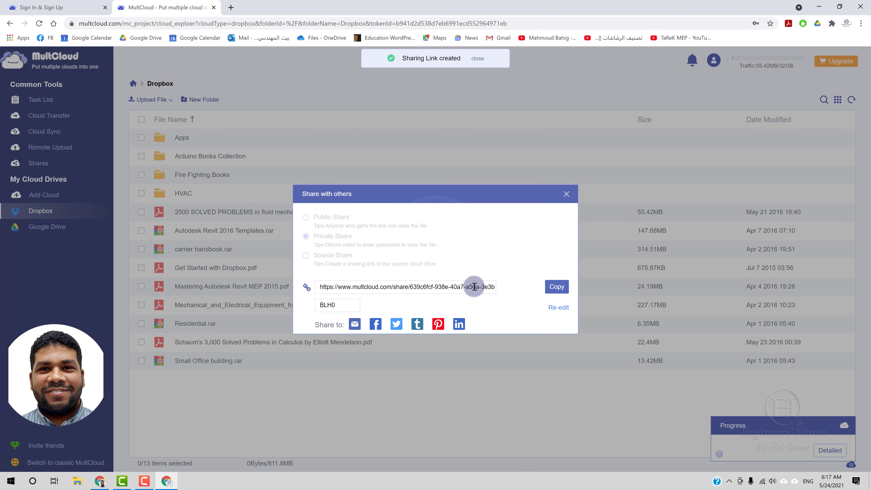
Step: Copy the share link, select its password, and close the sharing dialog
{"action": "left_click", "coordinate": [473, 286]}
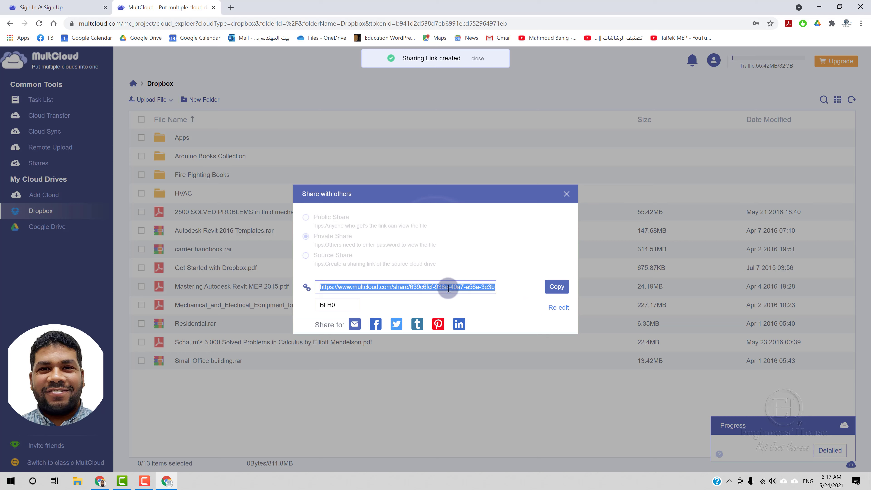
{"action": "left_click", "coordinate": [553, 289]}
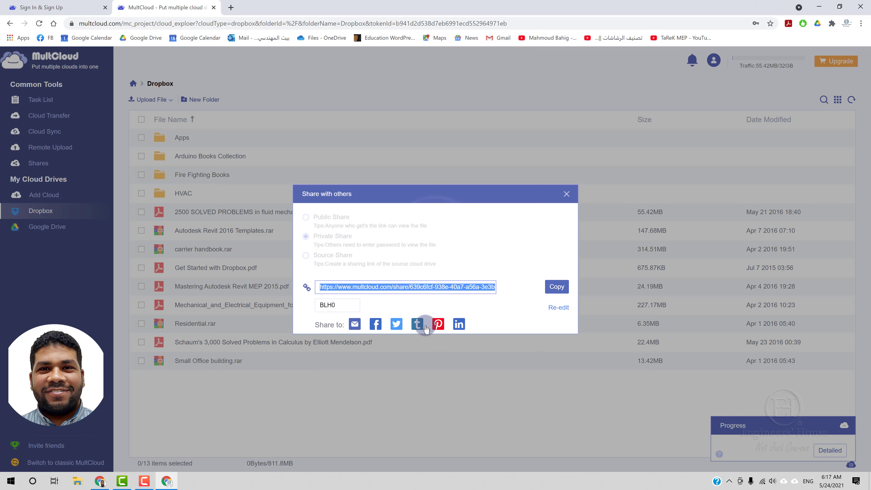
{"action": "left_click", "coordinate": [350, 307]}
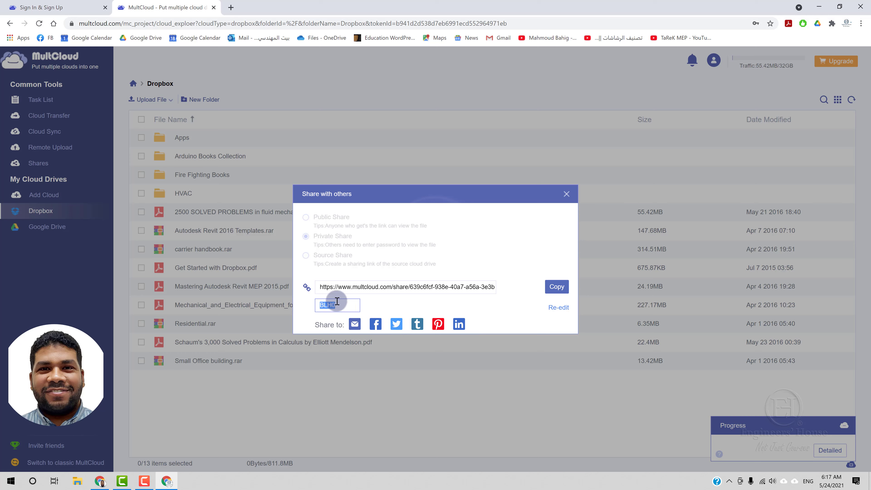
{"action": "left_click", "coordinate": [567, 194]}
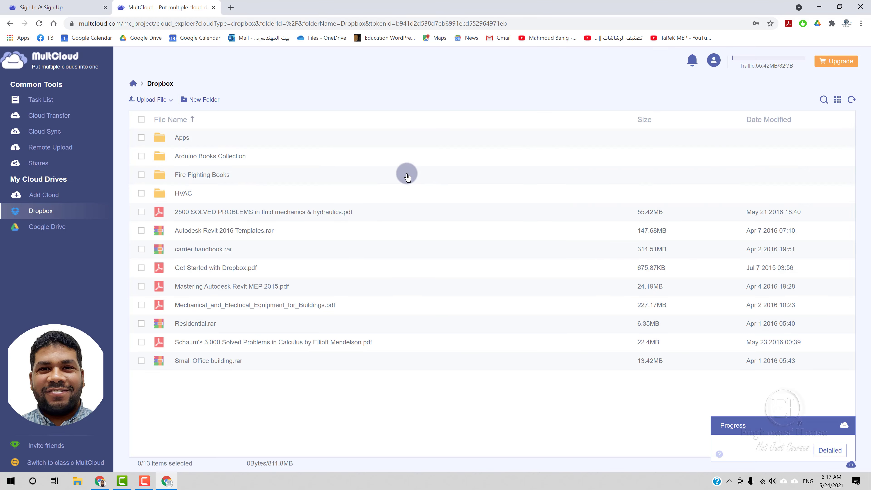